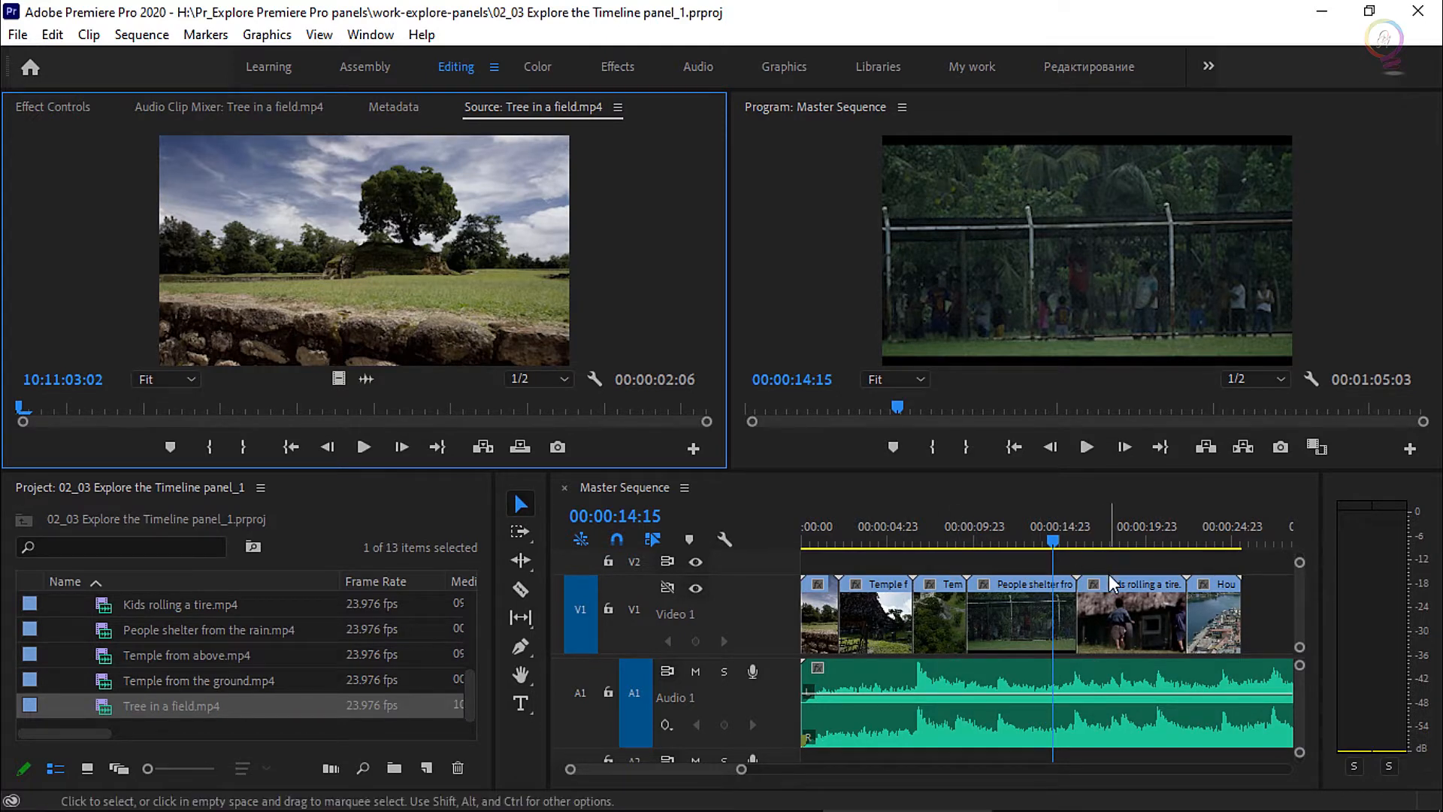
# Step: Select individual clips on Video 1 one after another, finishing with the People shelter from the rain clip
pyautogui.click(1024, 606)
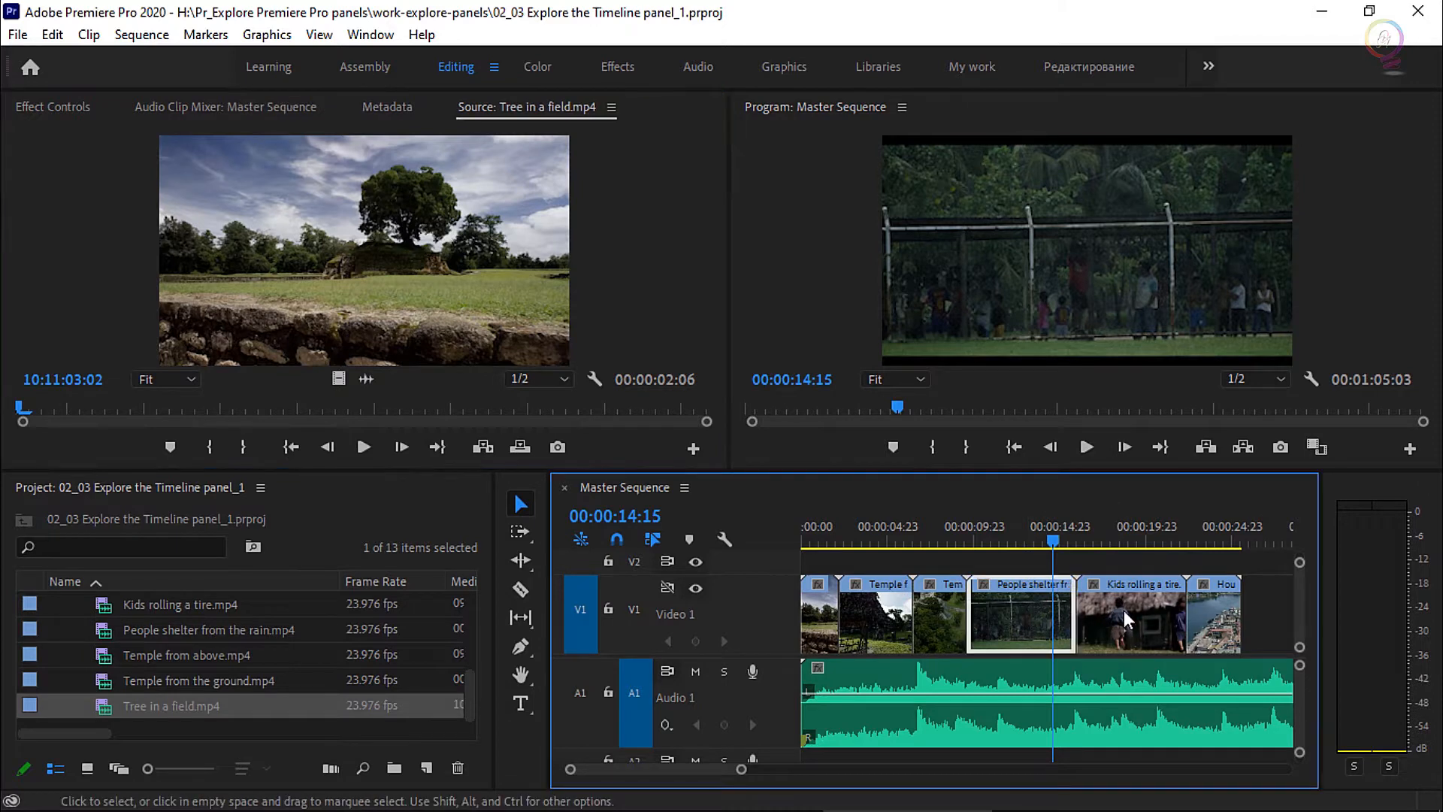
pyautogui.click(1134, 611)
pyautogui.click(1211, 610)
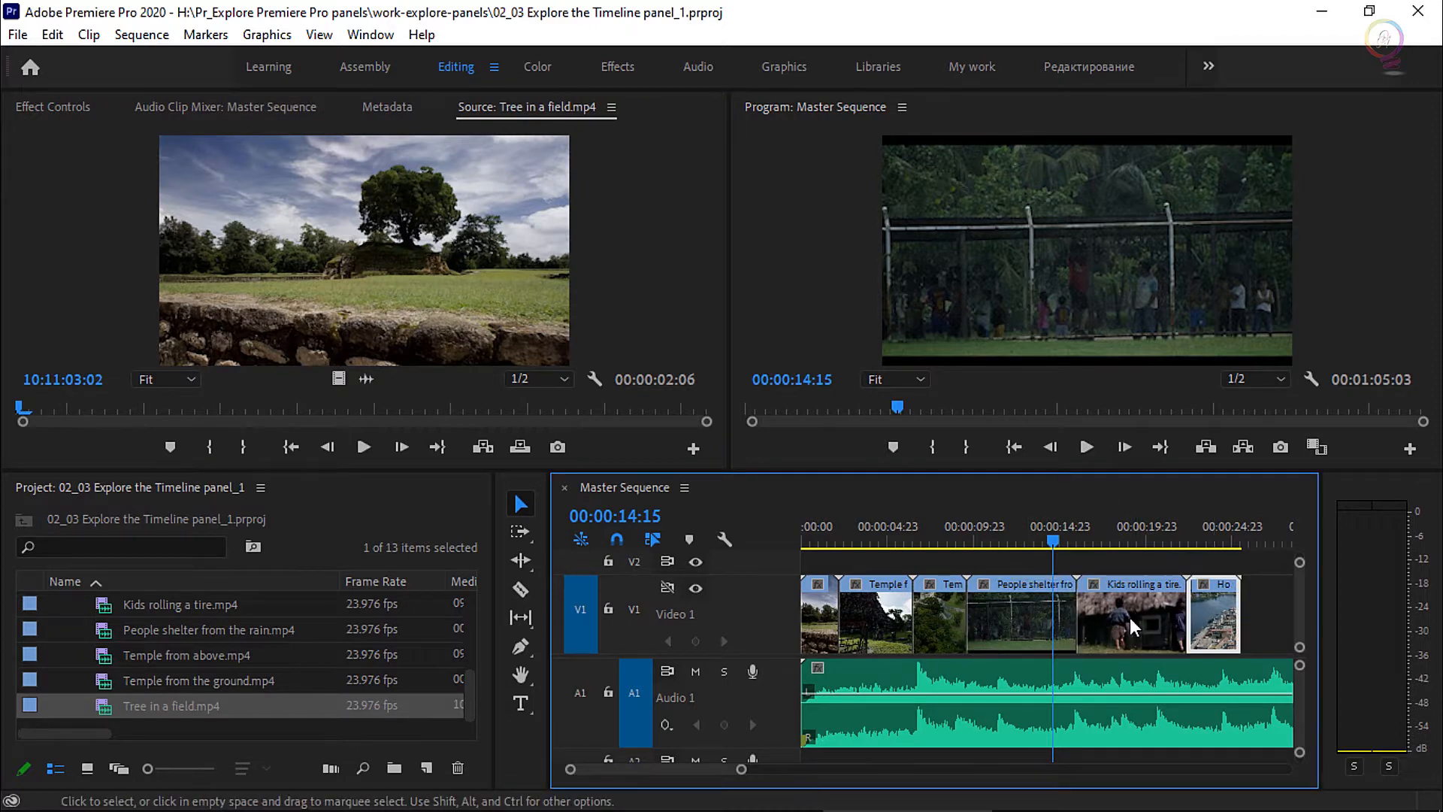
pyautogui.click(1040, 621)
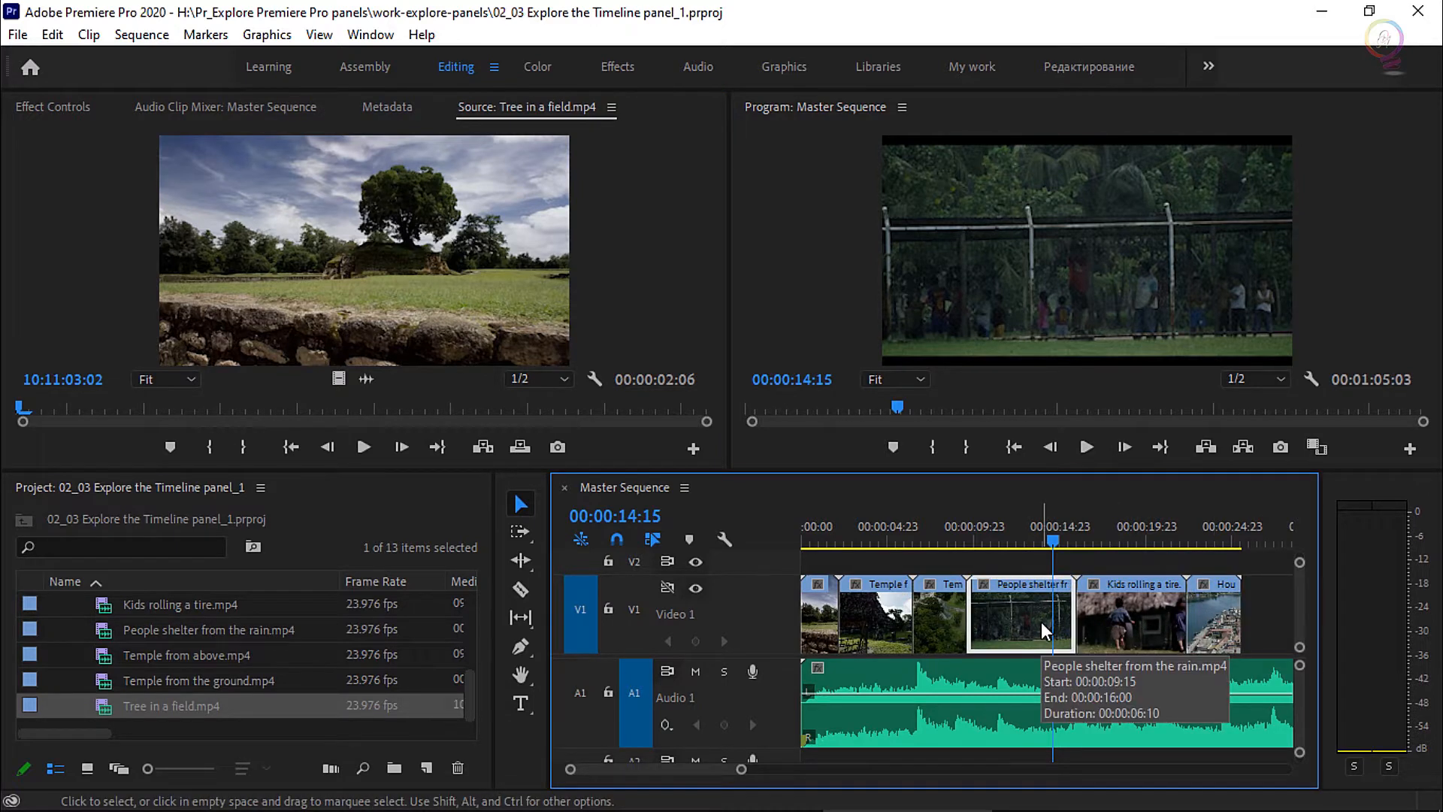
# Step: Play the Master Sequence from 00:00:14:15, stop at 00:00:24:19, and select the Kids rolling a tire clip
pyautogui.click(1097, 456)
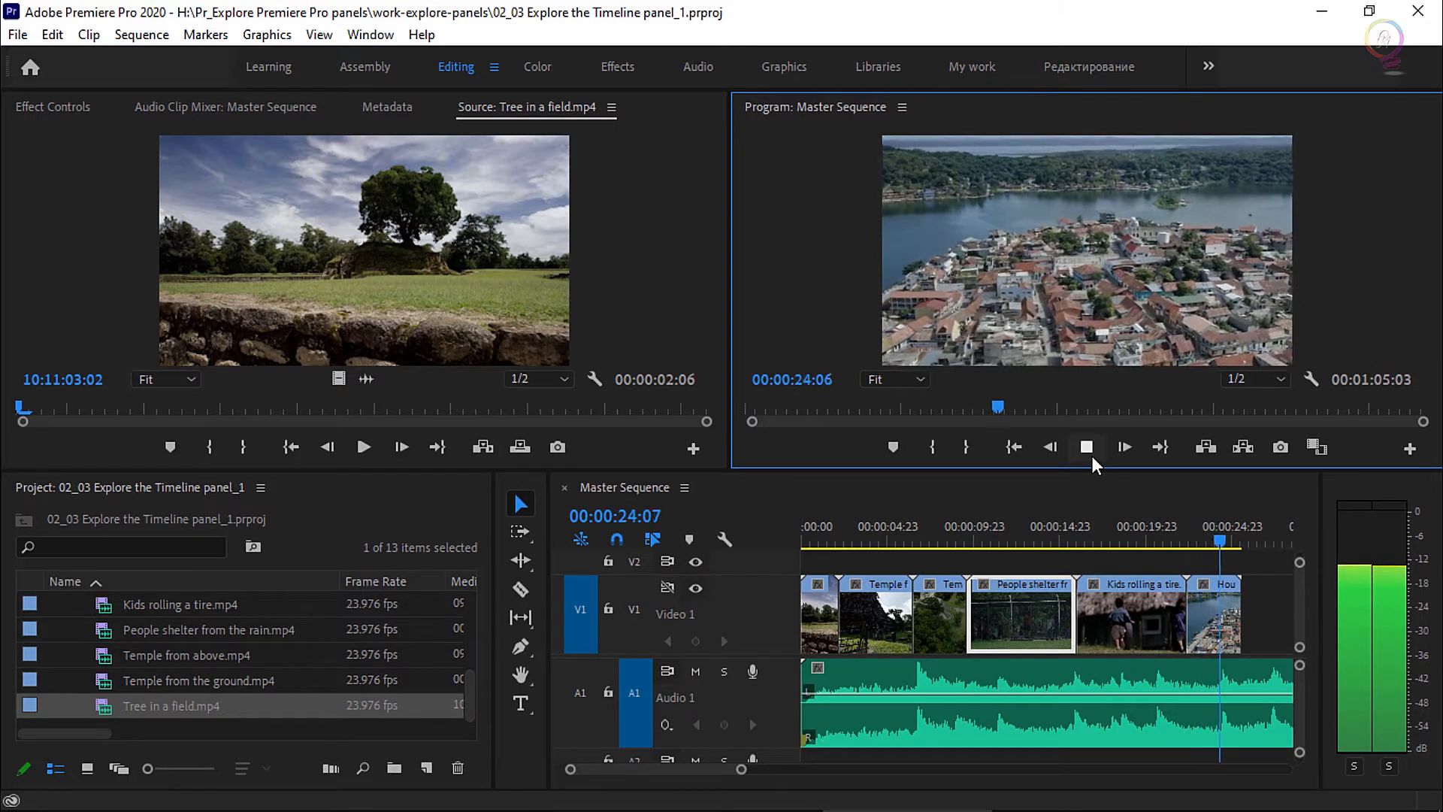
pyautogui.click(1091, 455)
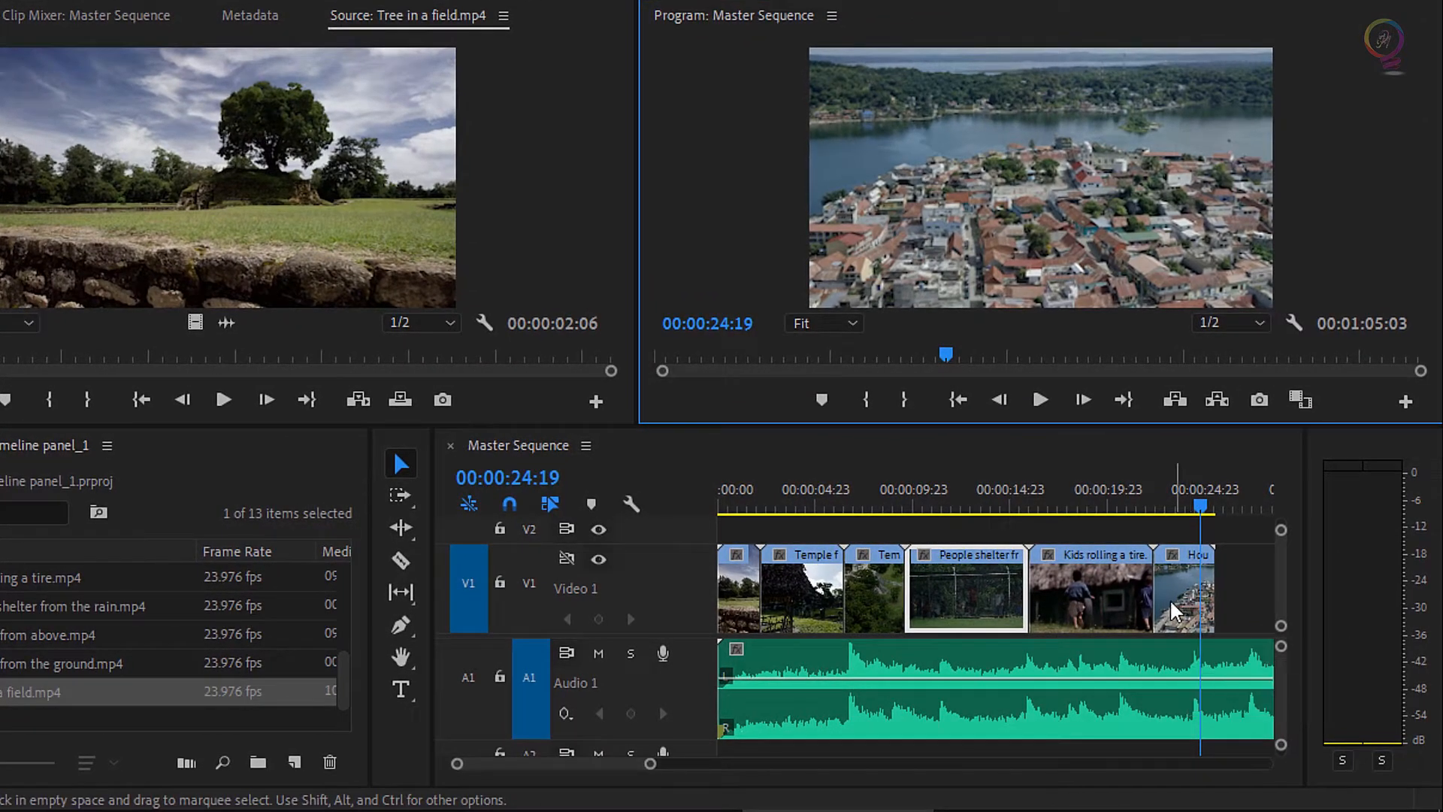
pyautogui.click(1136, 598)
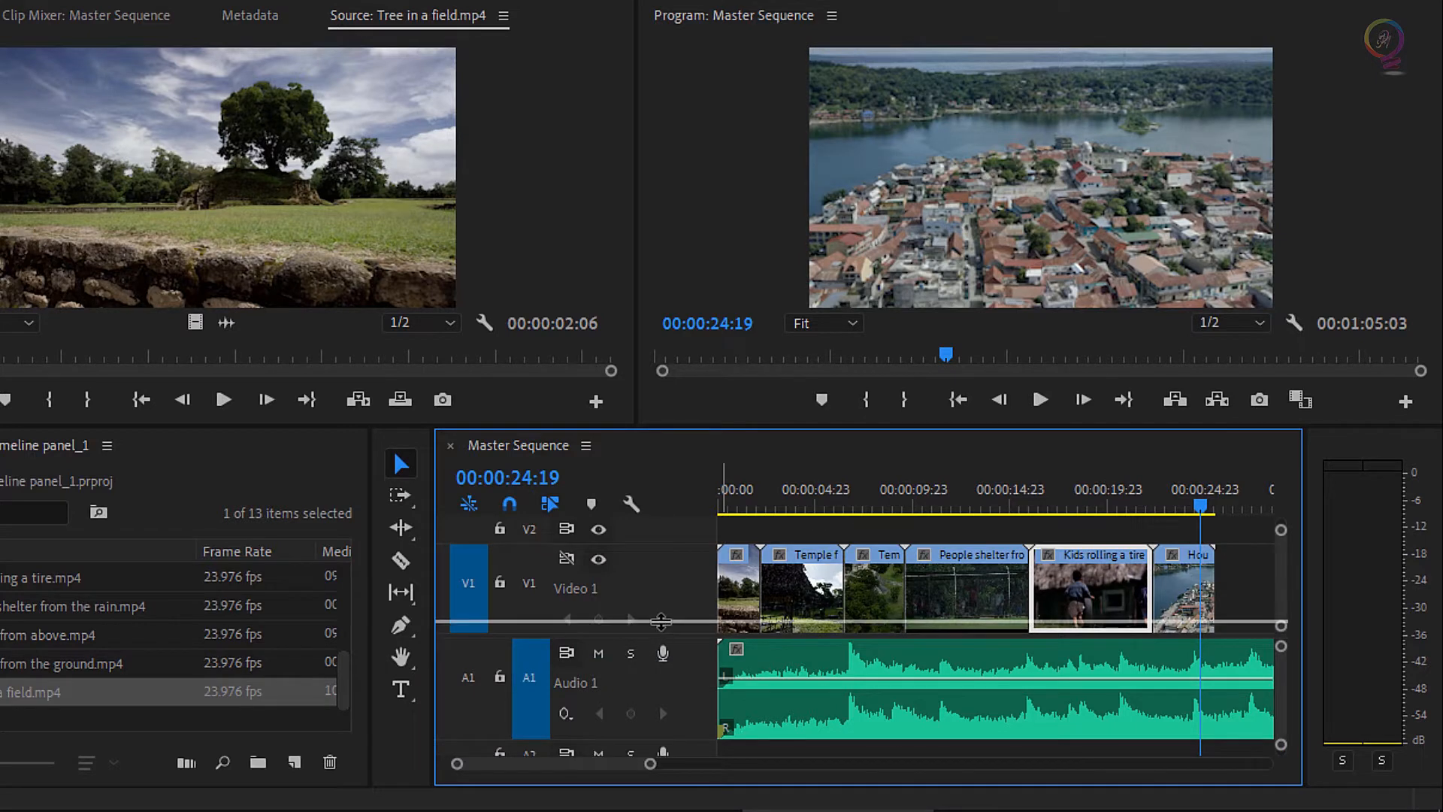
# Step: Shift the divider between the video and audio tracks slightly up and back down
pyautogui.moveTo(656, 636); pyautogui.dragTo(661, 620)
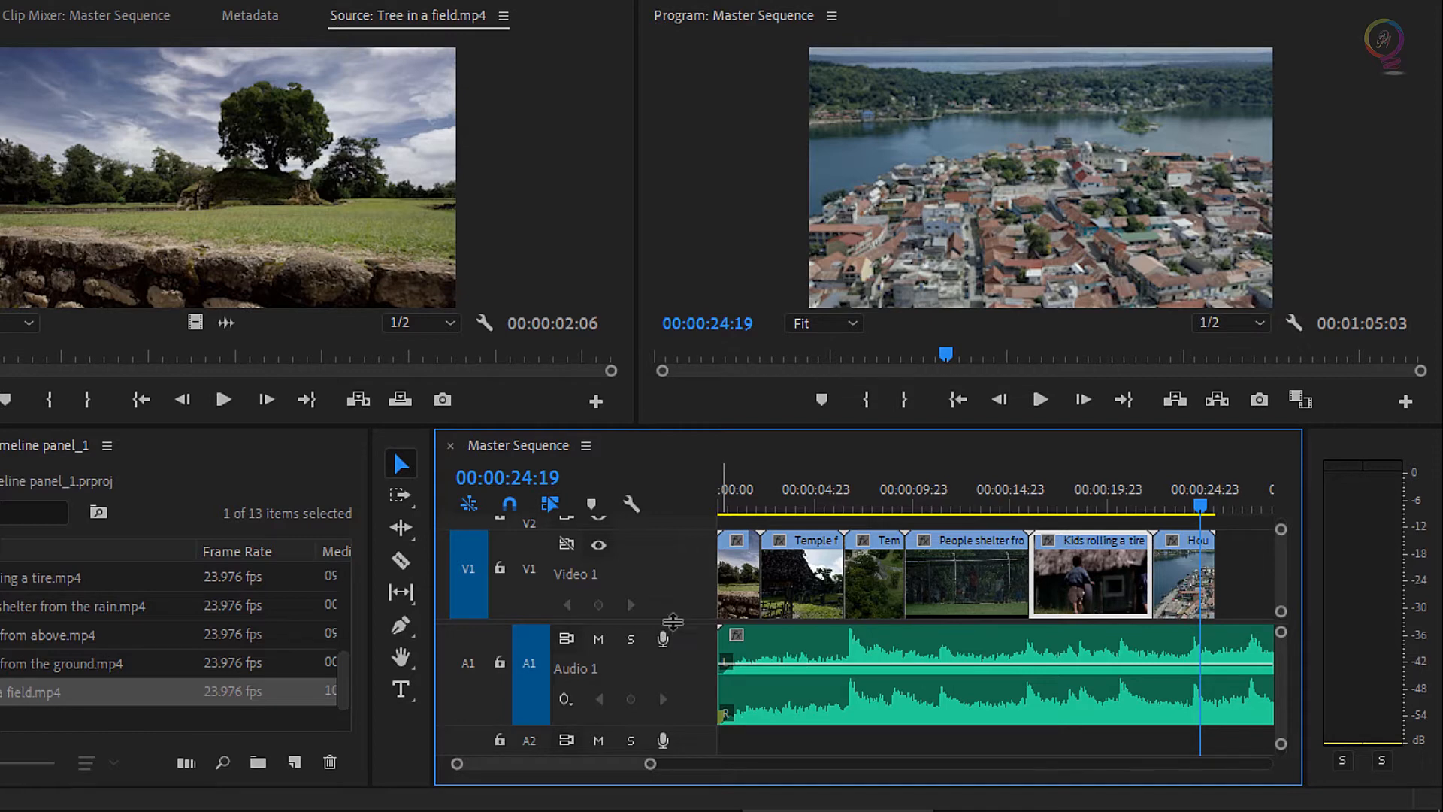
pyautogui.moveTo(673, 620); pyautogui.dragTo(672, 632)
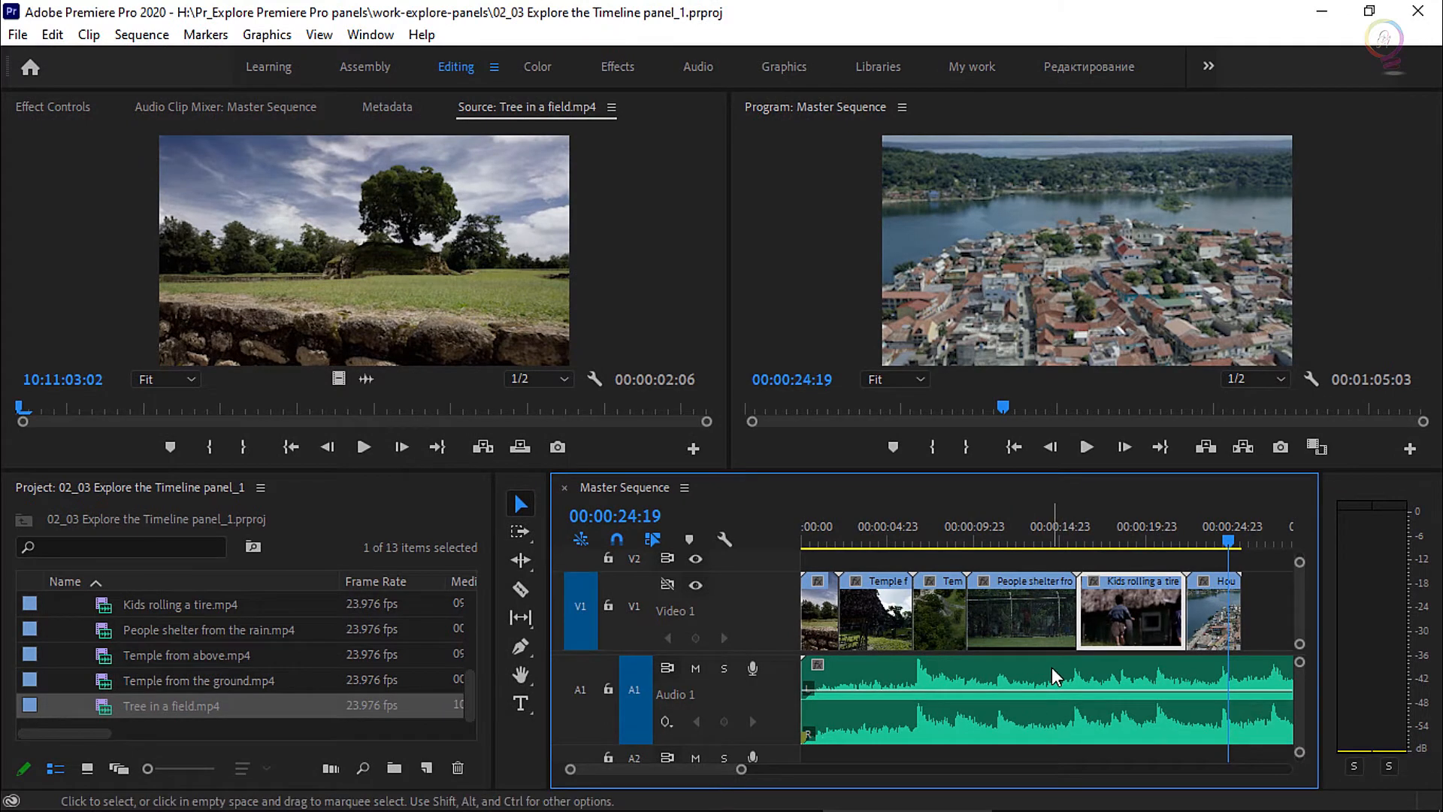
# Step: View the timeline and the project media list each at full window size, restoring the normal layout after each
pyautogui.press('`')
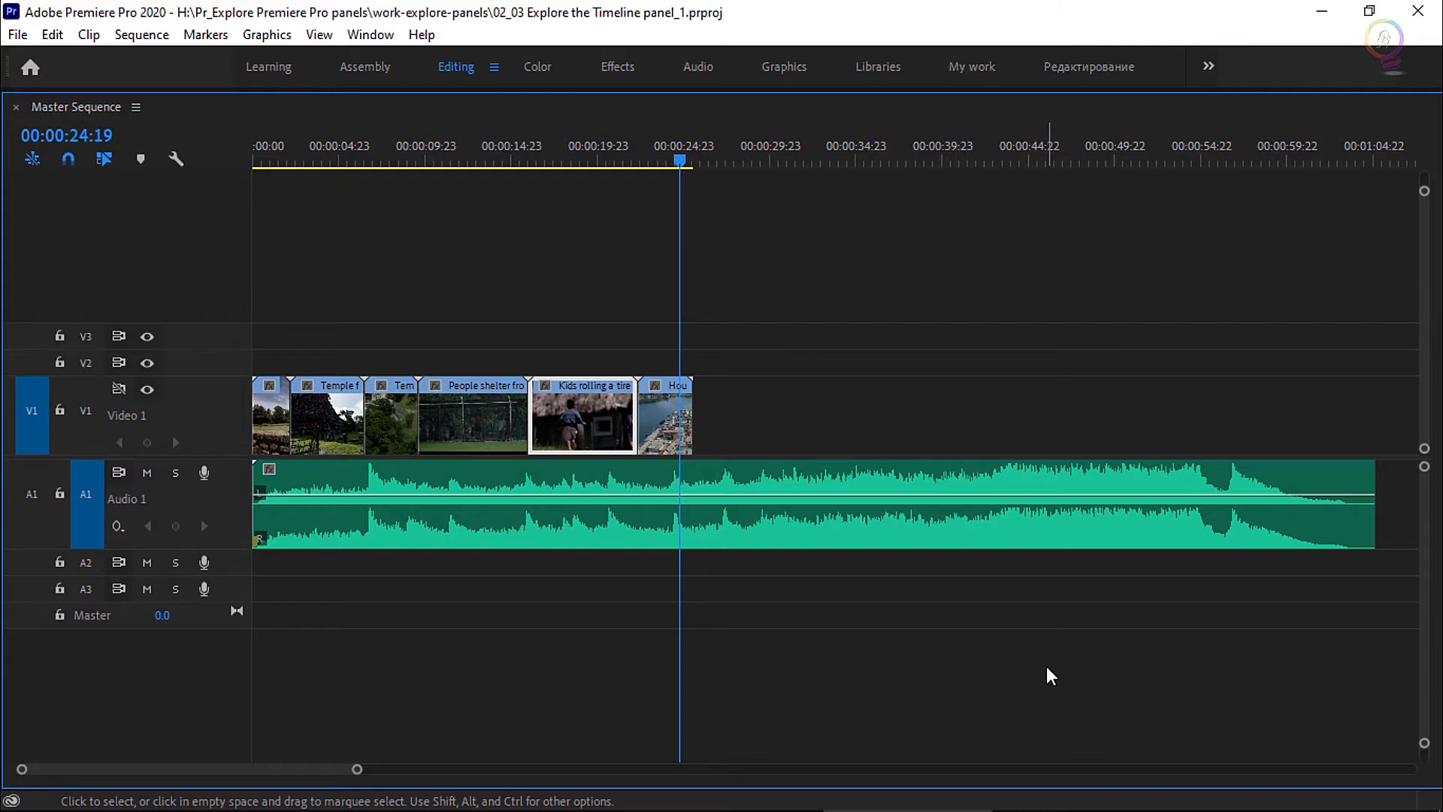
pyautogui.press('`')
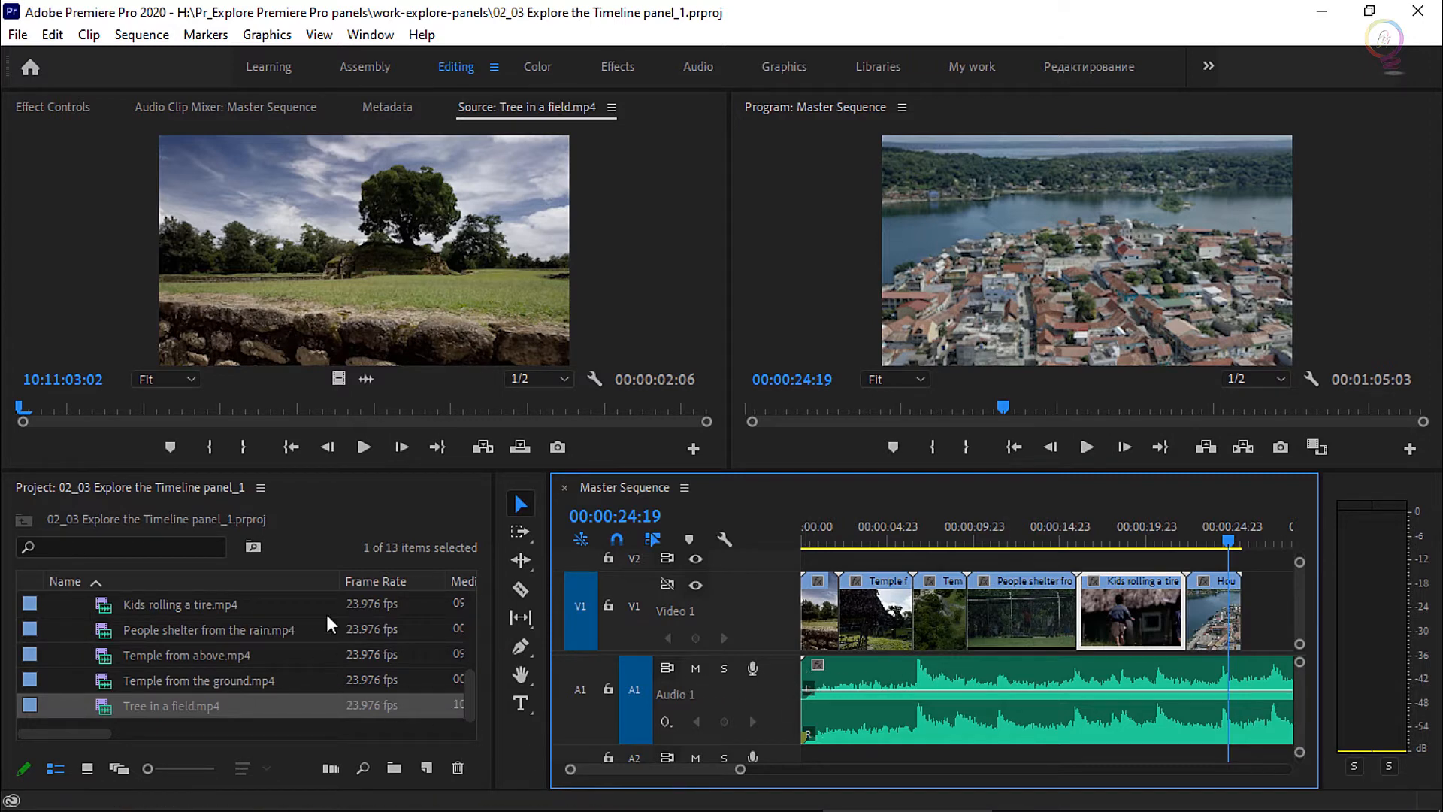
pyautogui.press('`')
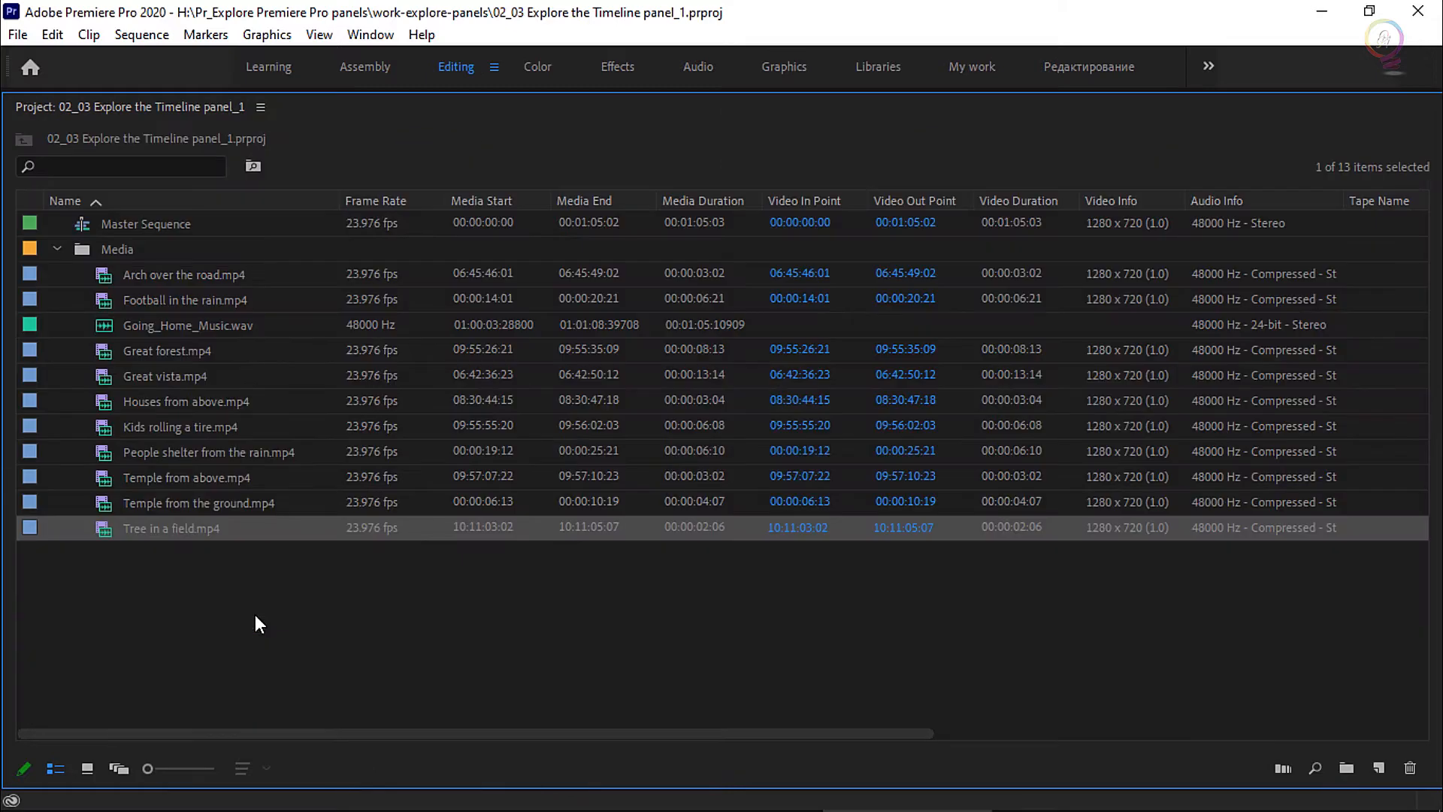
pyautogui.press('`')
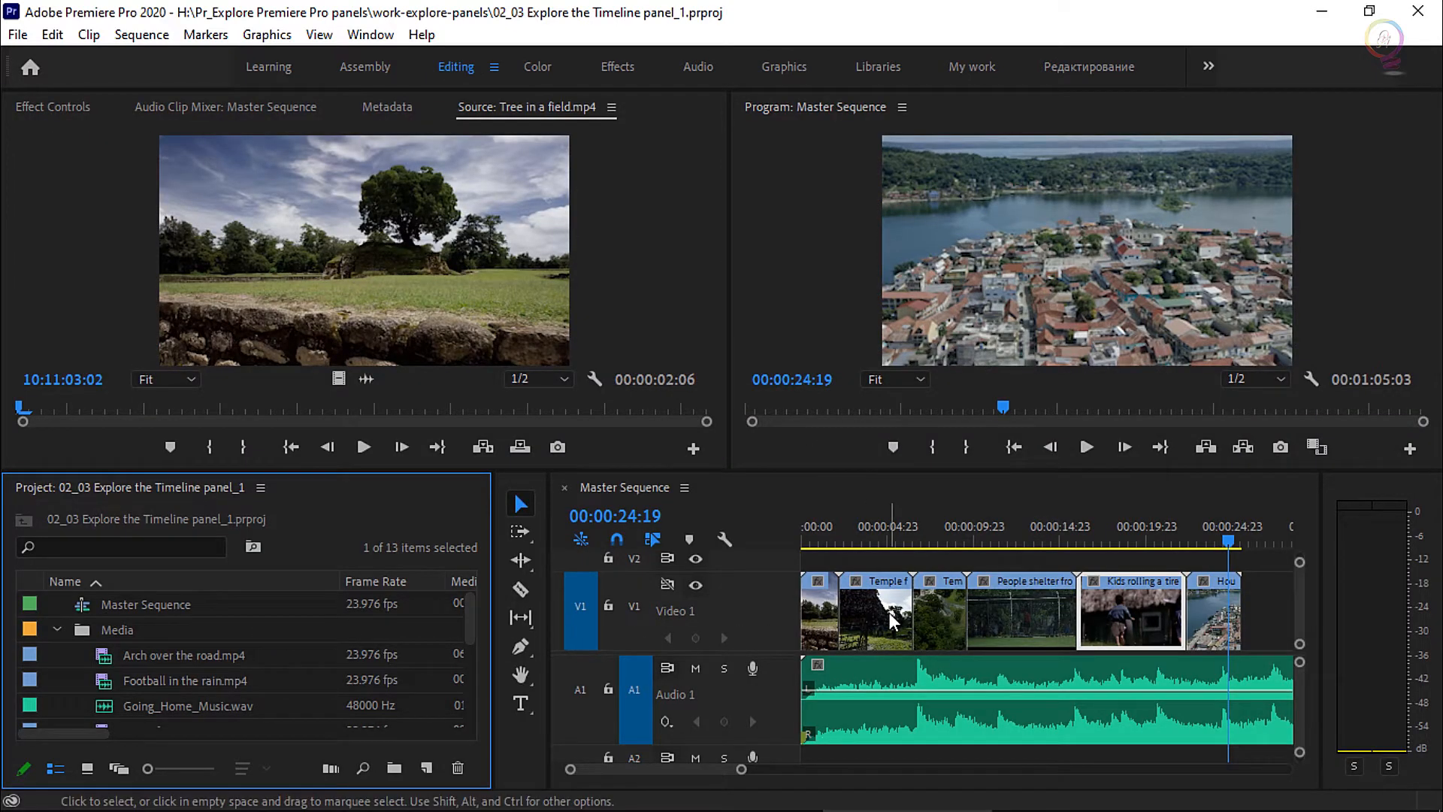
# Step: Hide the Video 1 track output, move the playhead to 00:00:13:00 and play briefly, and show the track again
pyautogui.moveTo(892, 620)
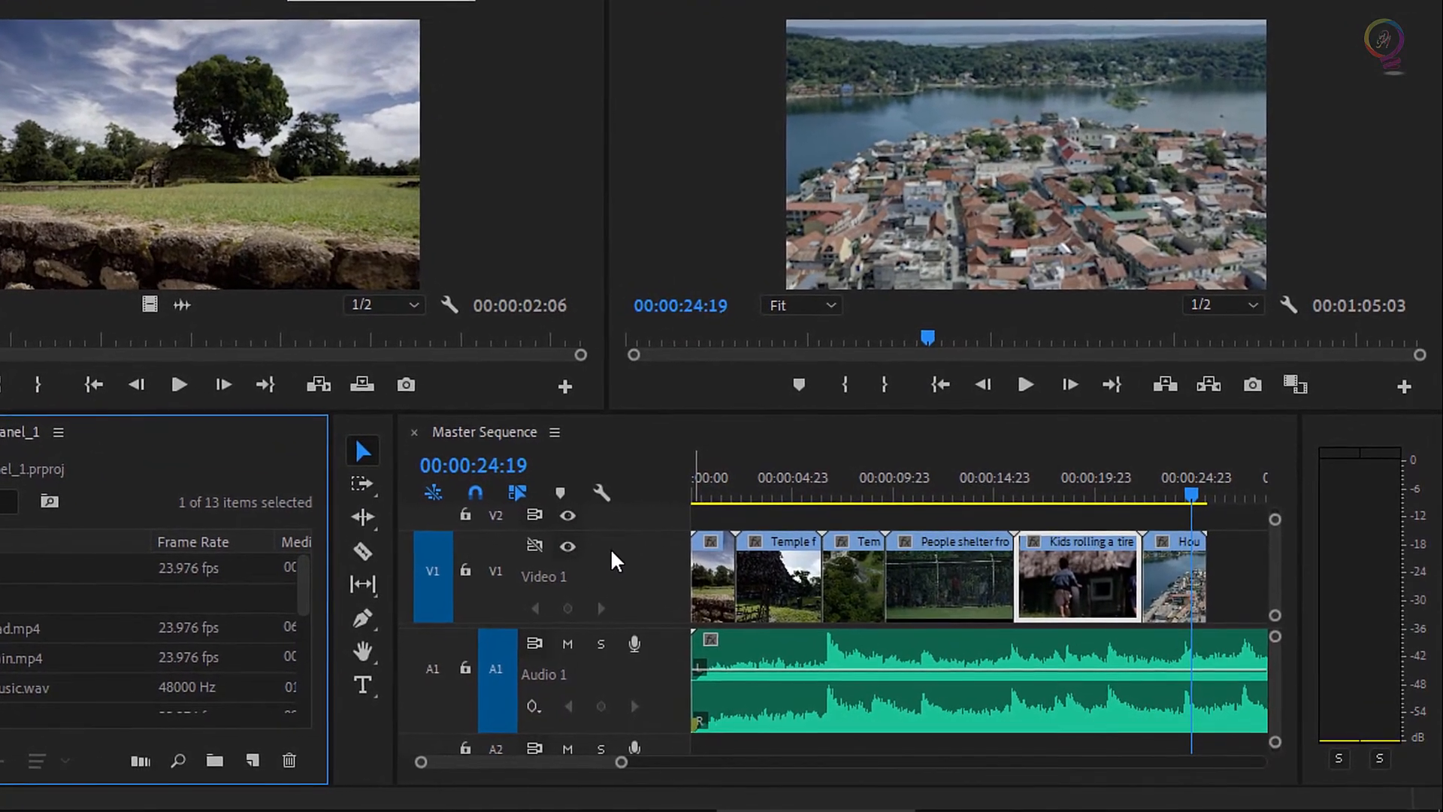
pyautogui.click(566, 547)
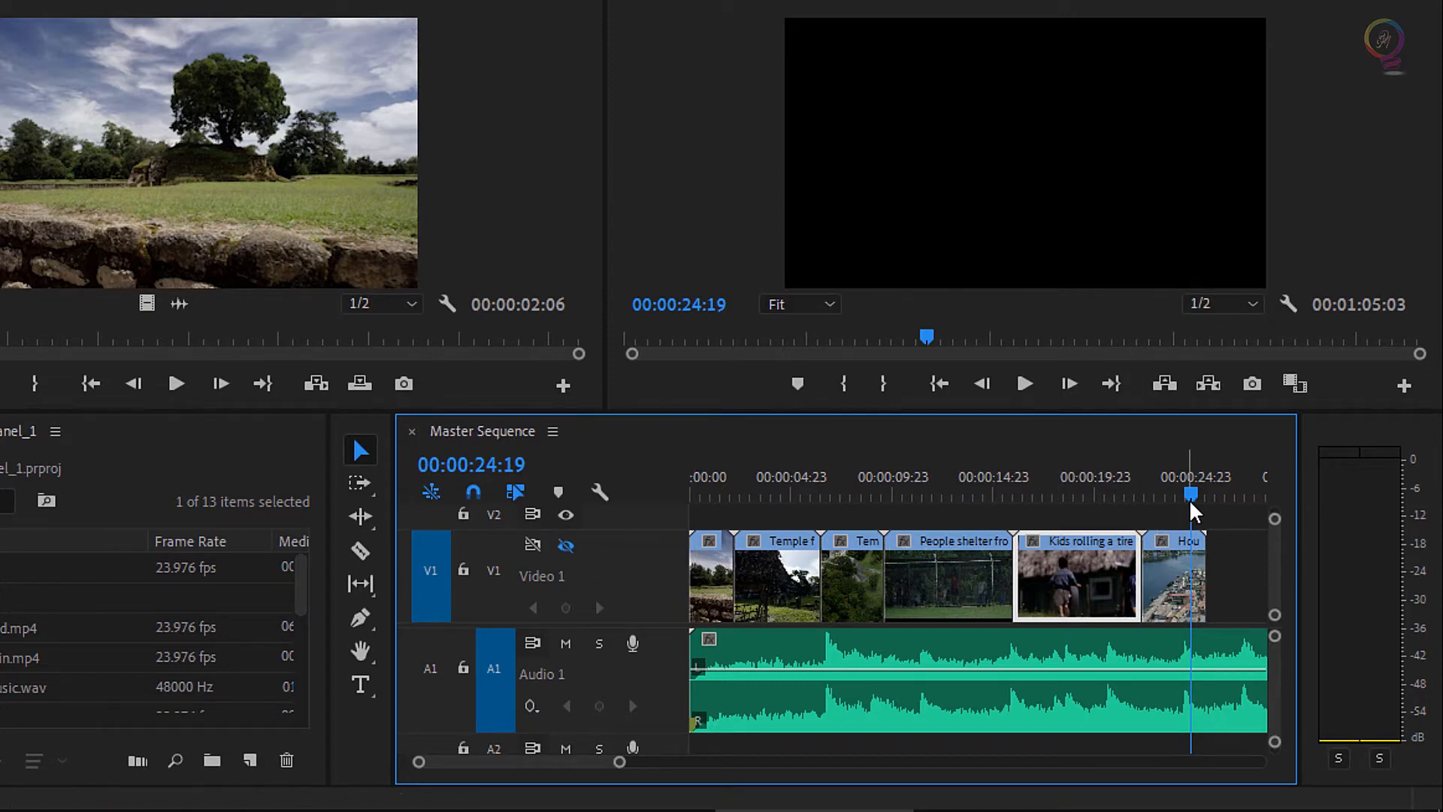
pyautogui.moveTo(1191, 495); pyautogui.dragTo(953, 496)
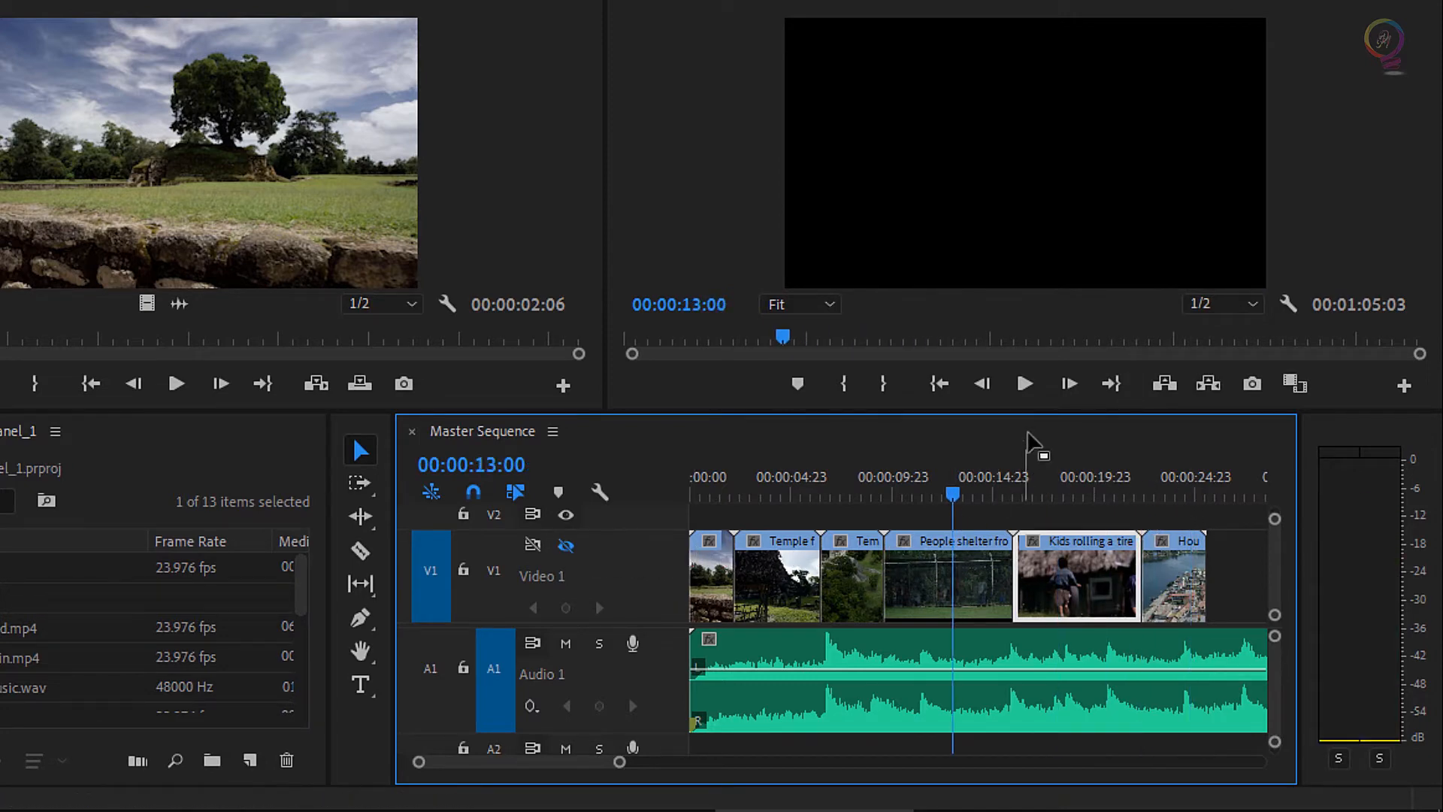
pyautogui.click(1023, 385)
pyautogui.click(1022, 386)
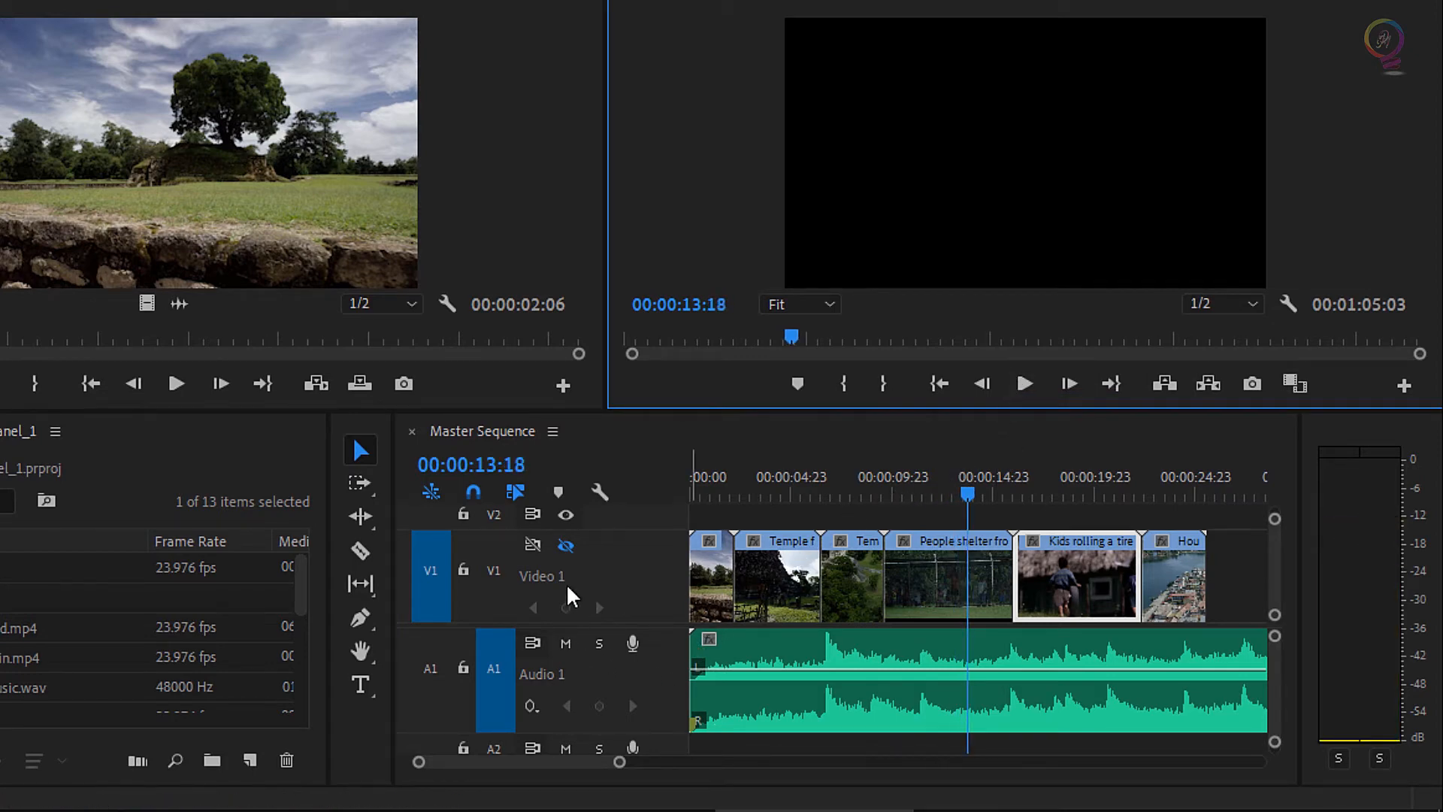
pyautogui.click(565, 546)
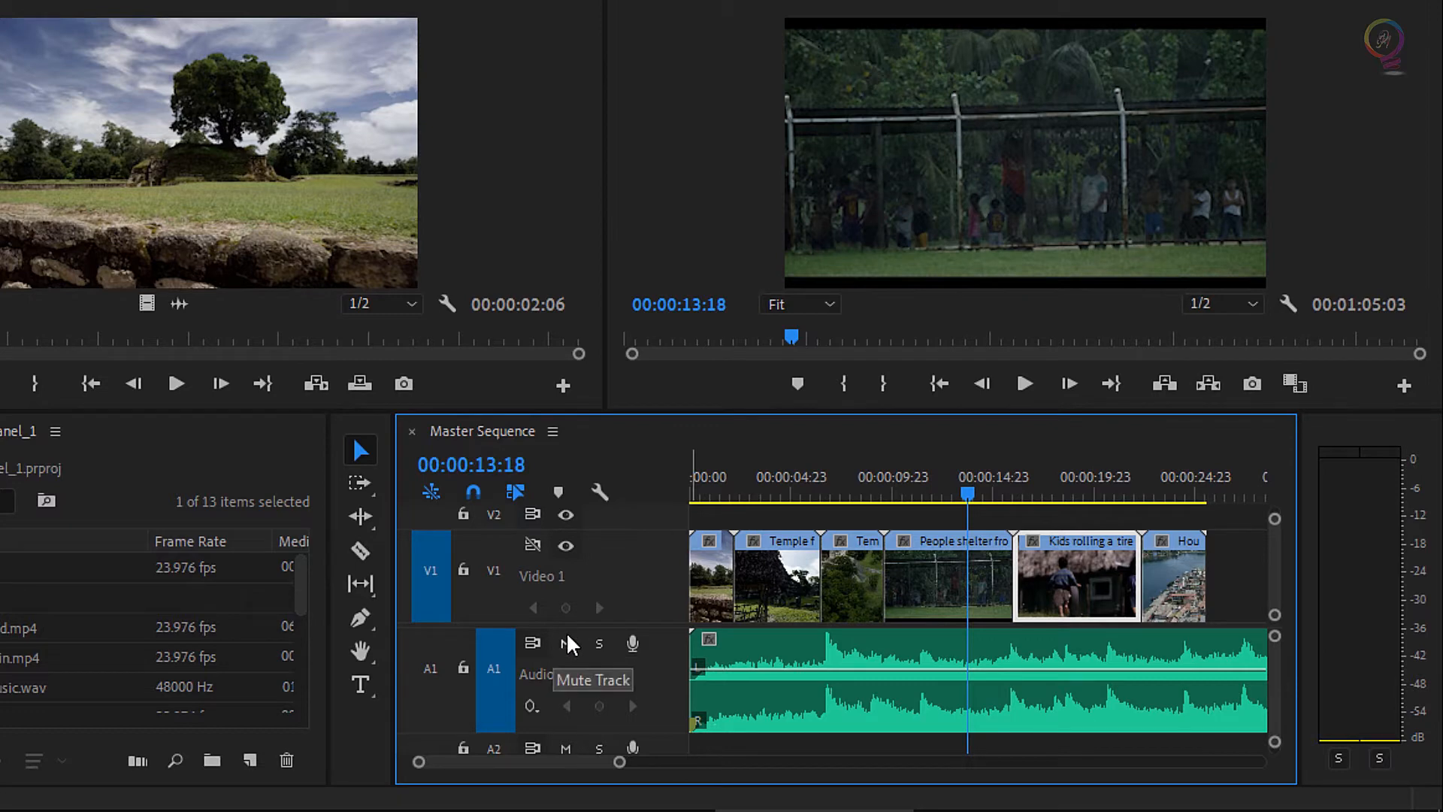
# Step: Mute the Audio 1 track, play the sequence up to 00:00:19:22, and unmute the track
pyautogui.click(565, 644)
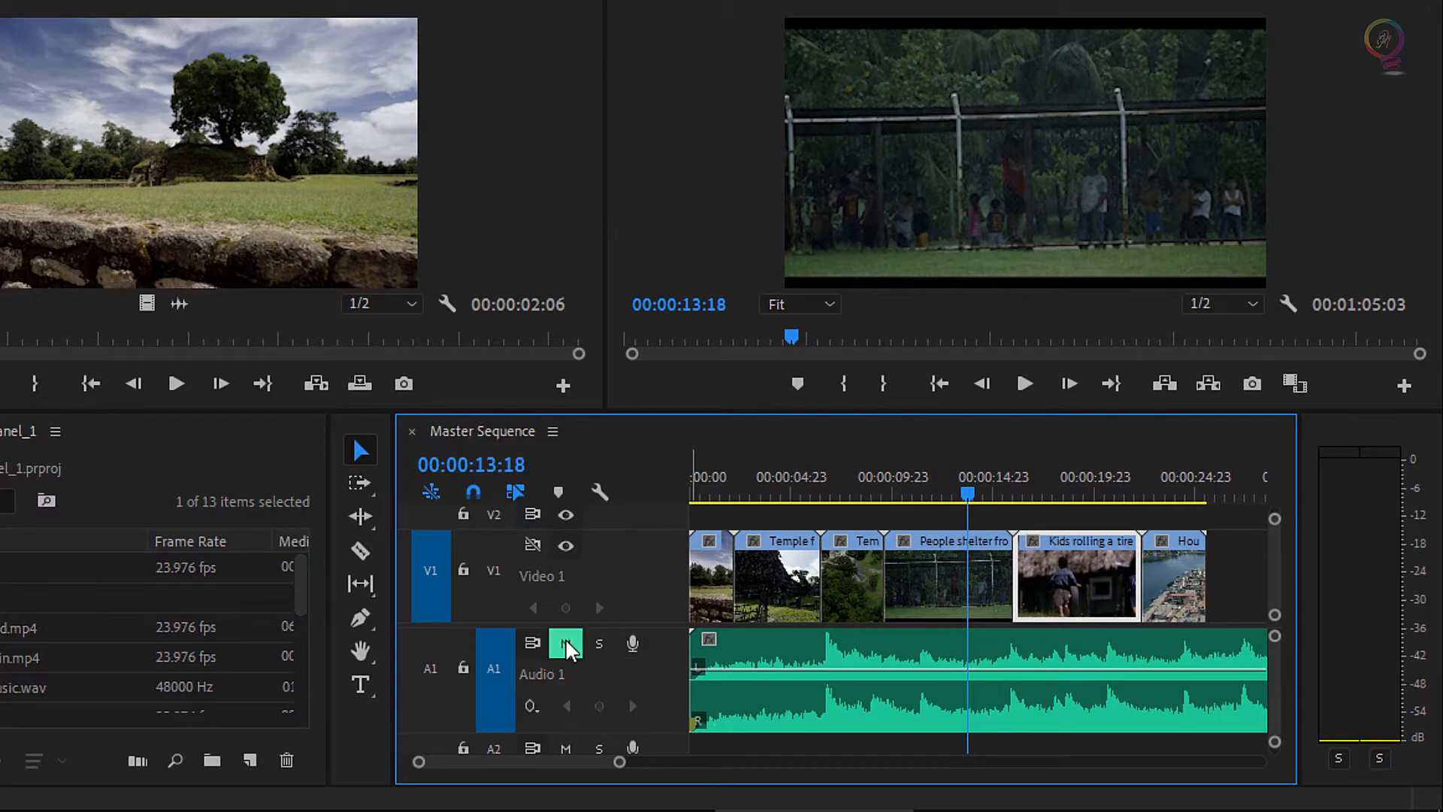
pyautogui.click(1024, 385)
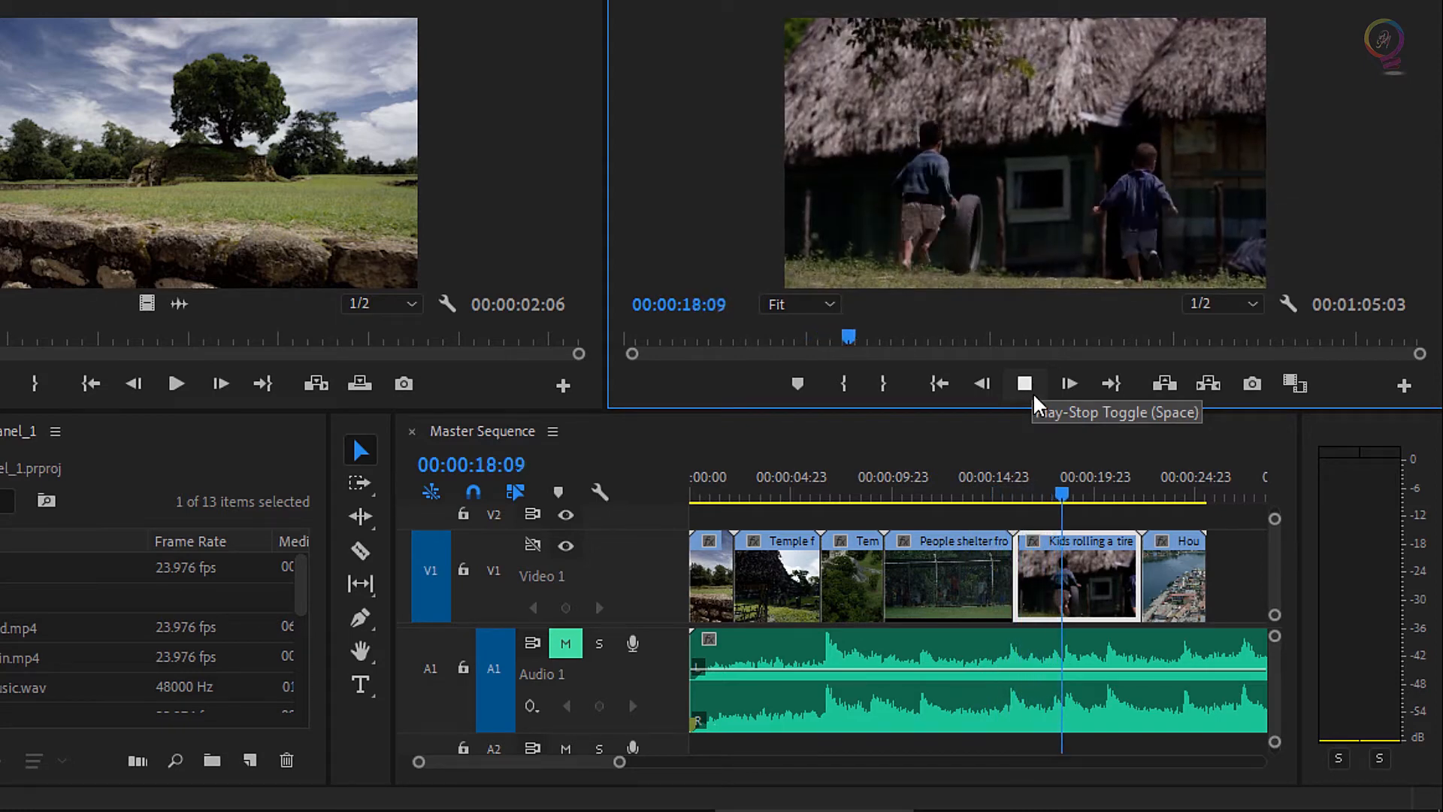
pyautogui.click(1028, 391)
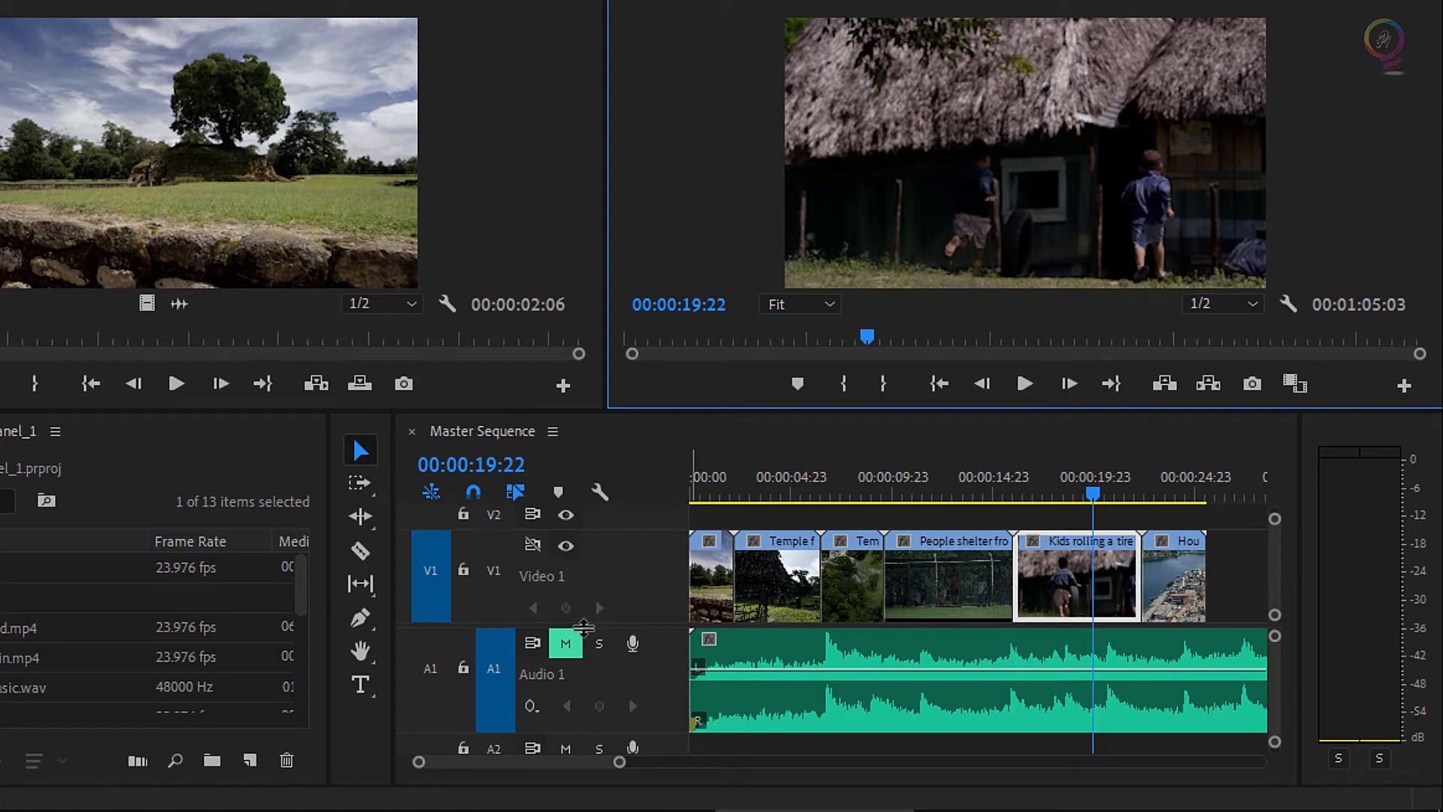
pyautogui.click(571, 661)
pyautogui.click(567, 654)
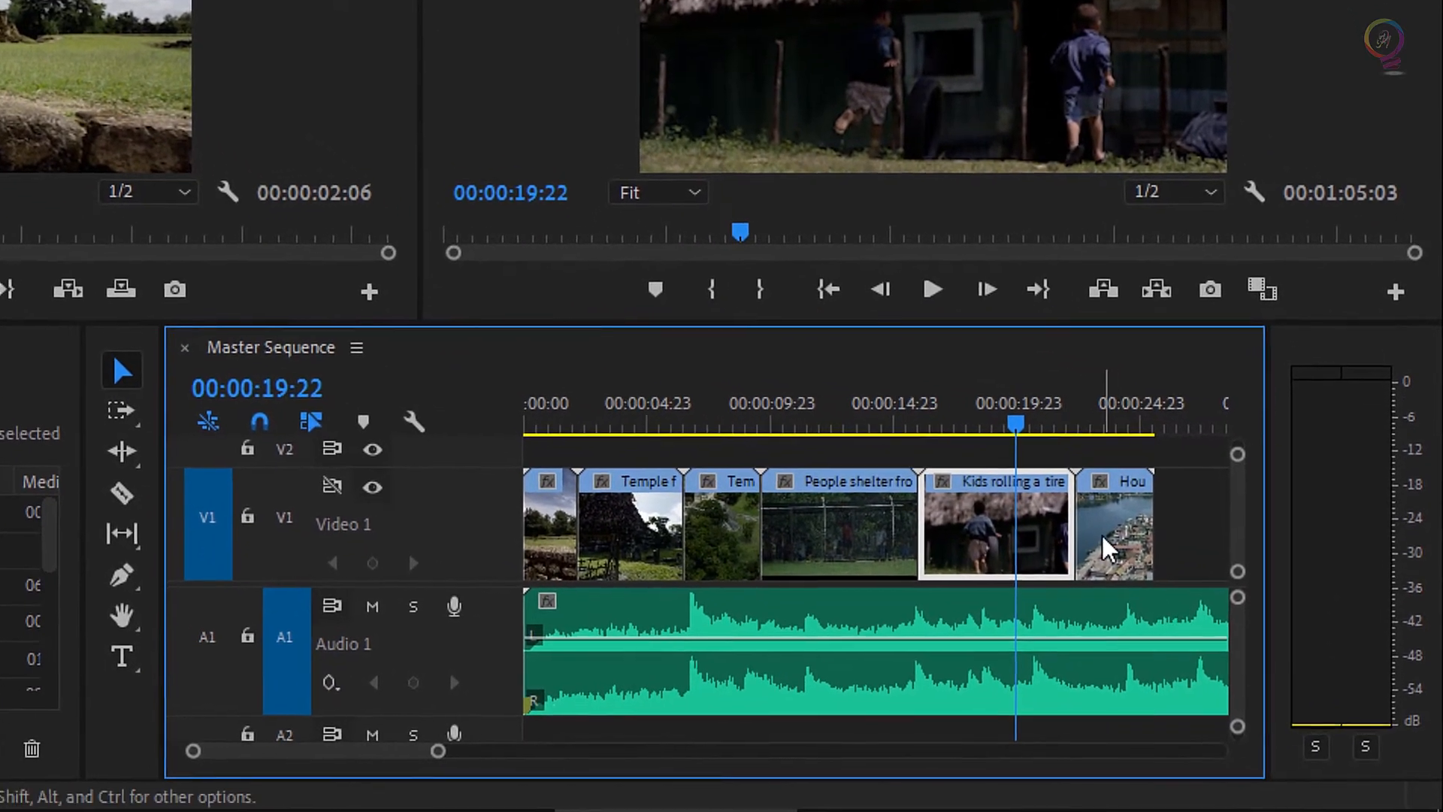
# Step: Move the Houses from above clip to start at 00:00:24:08, and return it to the end of Kids rolling a tire
pyautogui.click(1145, 576)
pyautogui.moveTo(1098, 538); pyautogui.dragTo(1145, 544)
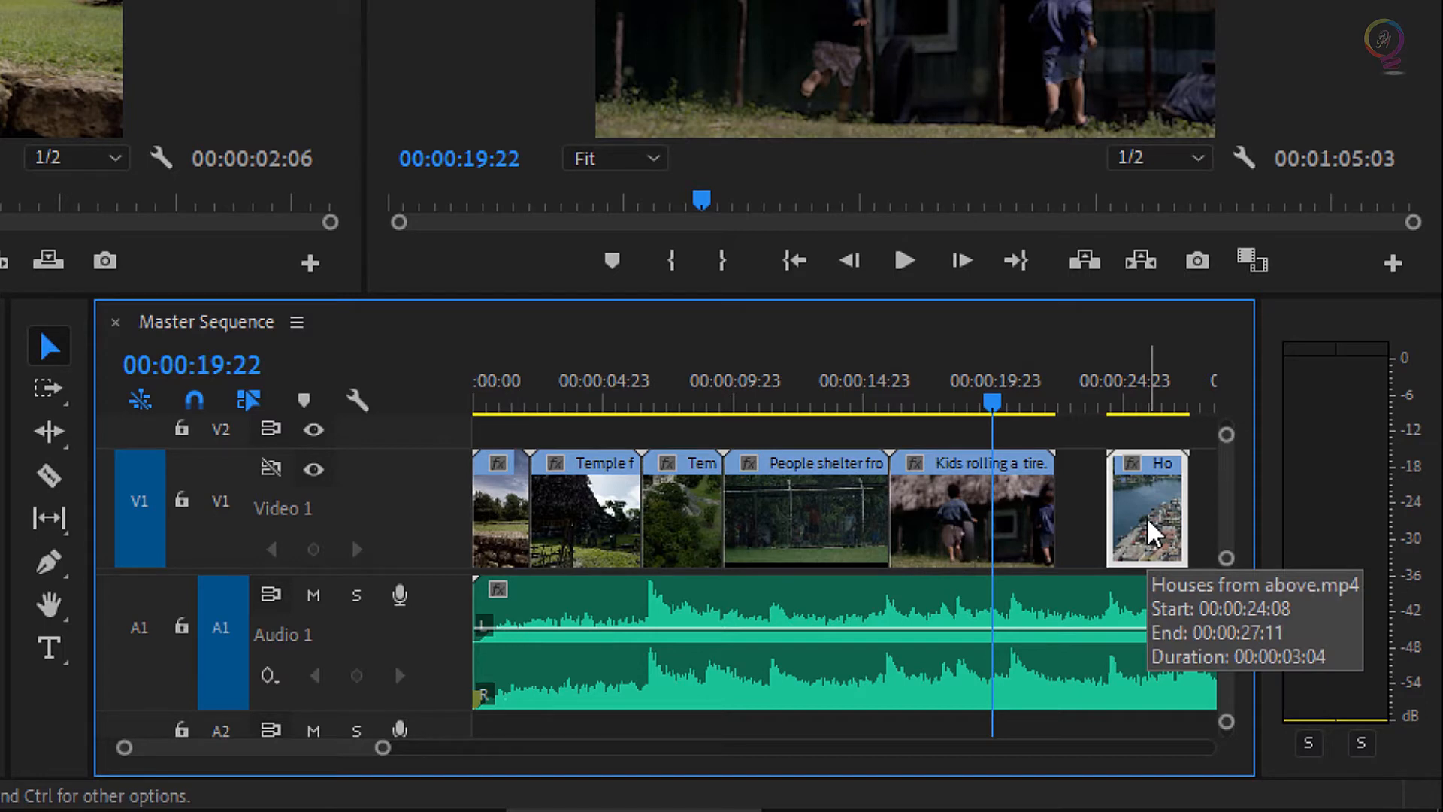
pyautogui.moveTo(1153, 535); pyautogui.dragTo(1101, 540)
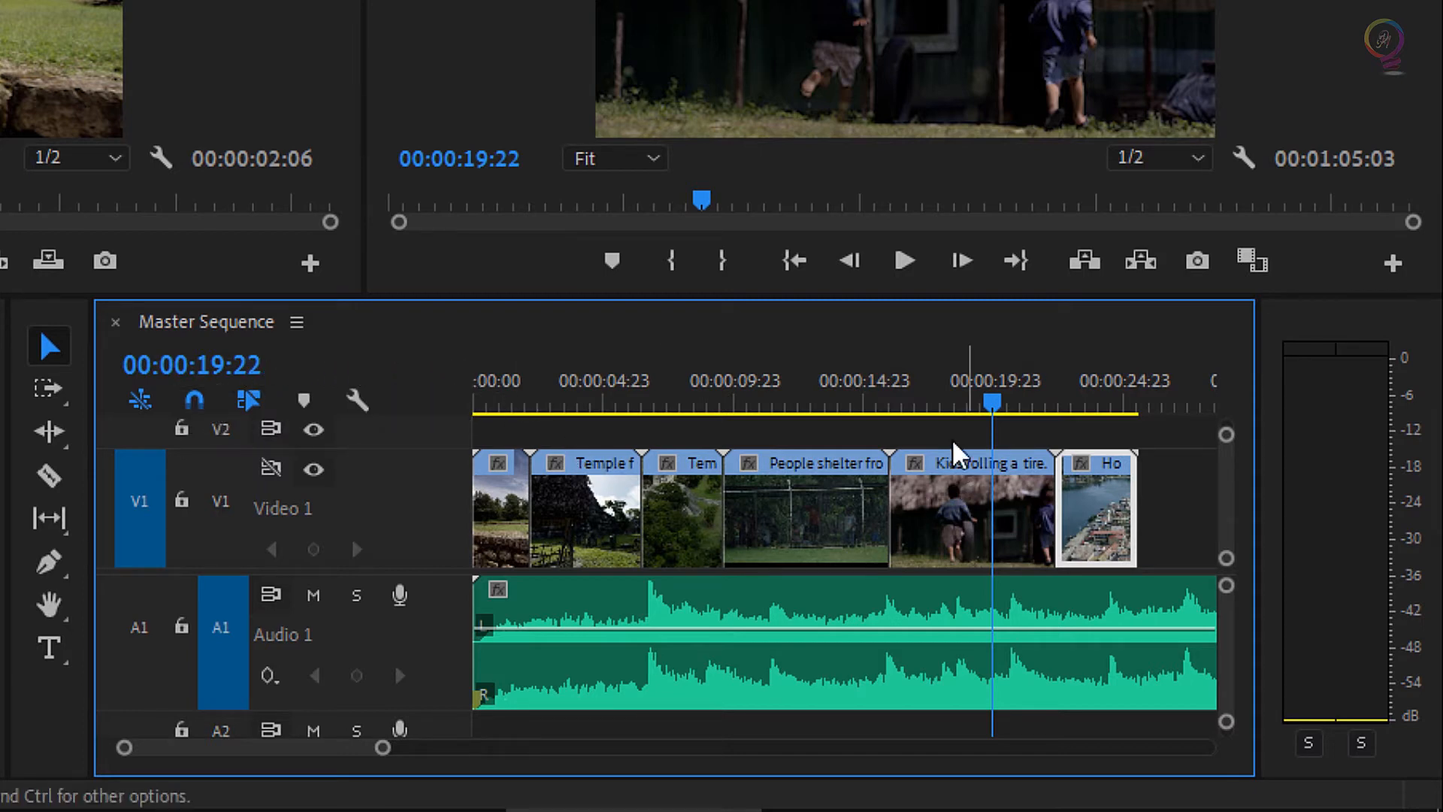
# Step: Marquee-select the last three Video 1 clips, from People shelter from the rain through Houses from above
pyautogui.moveTo(877, 428); pyautogui.dragTo(1105, 519)
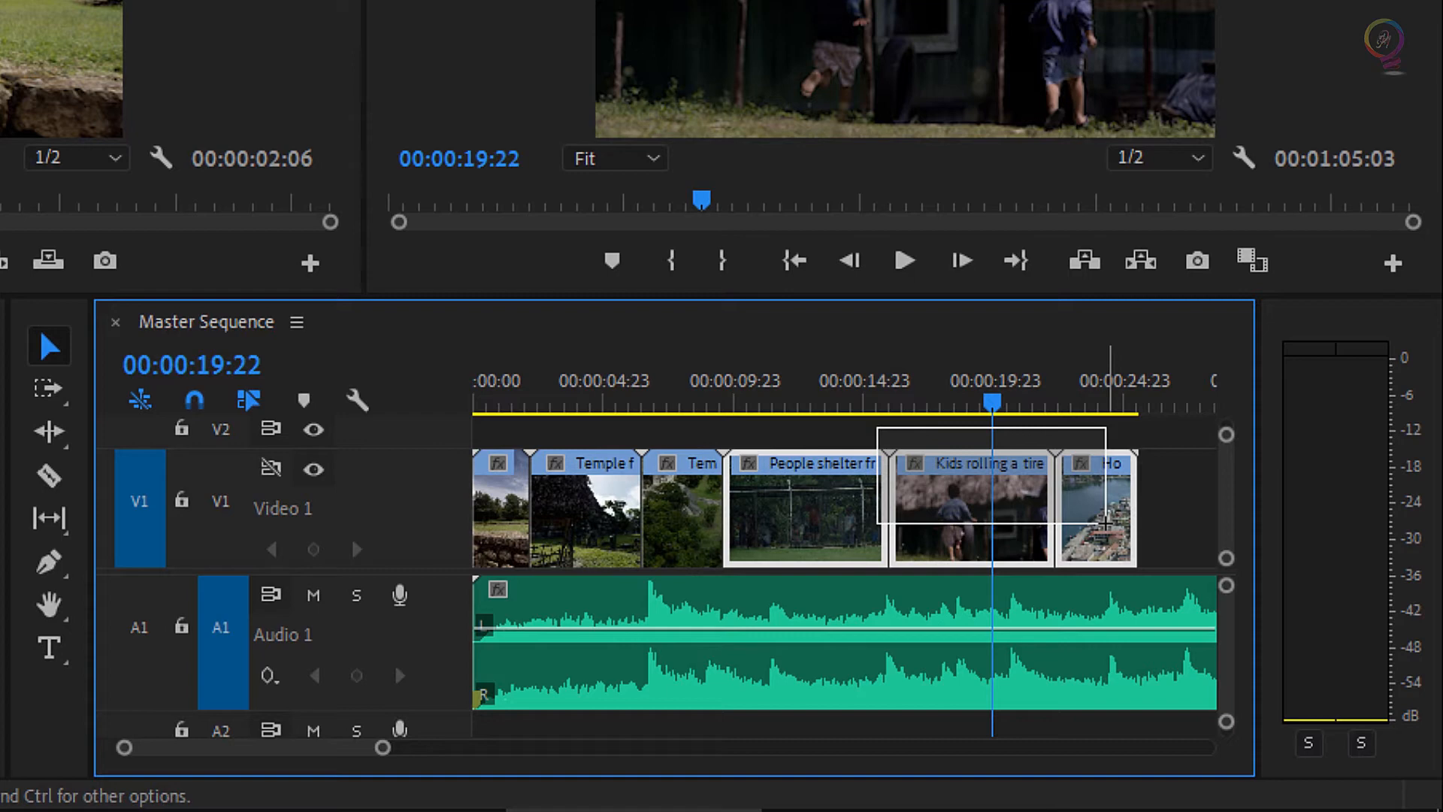
pyautogui.moveTo(1105, 521); pyautogui.dragTo(1105, 522)
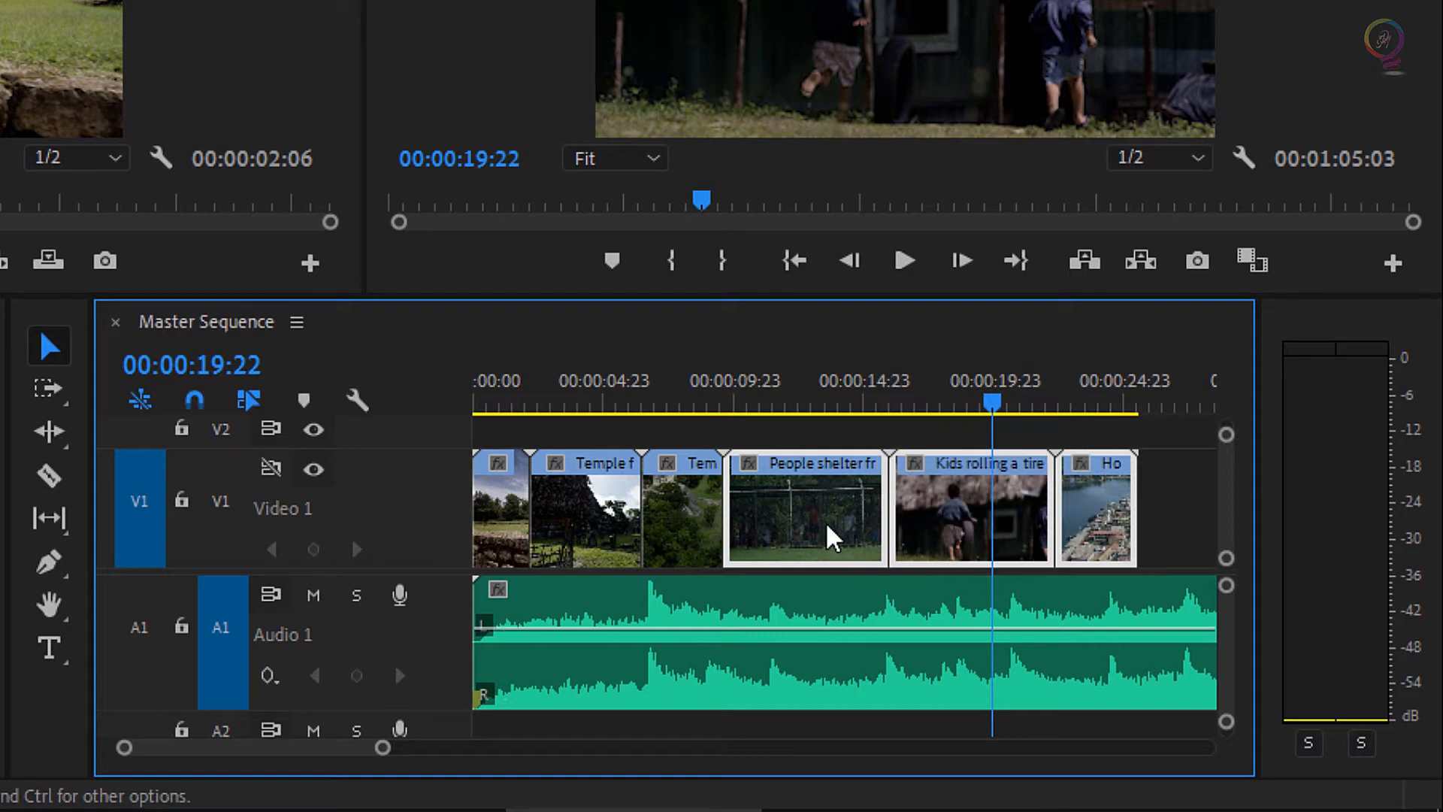
pyautogui.moveTo(810, 528)
pyautogui.mouseDown()
pyautogui.moveTo(898, 518)
pyautogui.moveTo(795, 530)
pyautogui.mouseUp()
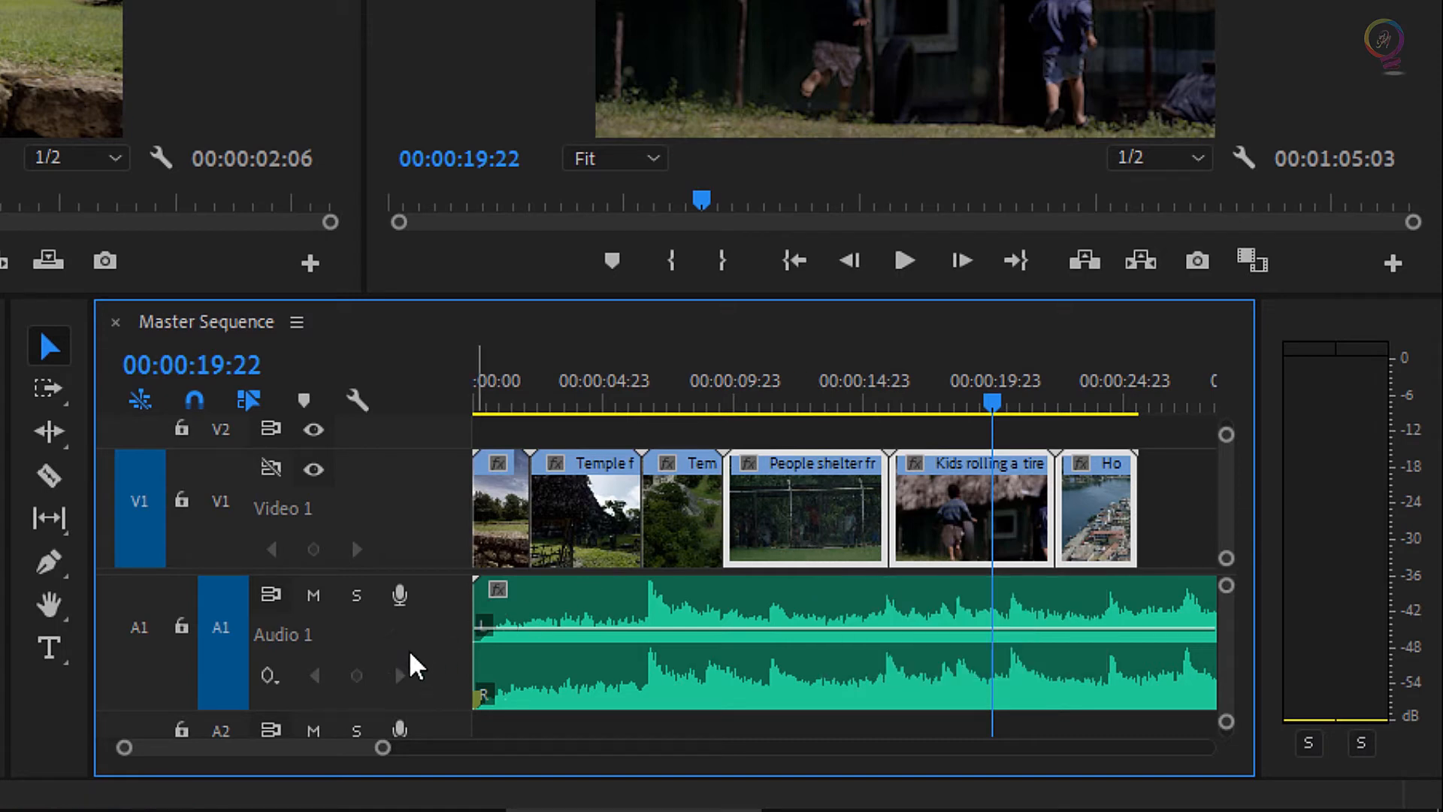
# Step: Reduce the Audio 1 track height, and enlarge it until its waveform nearly fills the audio area
pyautogui.moveTo(429, 714); pyautogui.dragTo(421, 667)
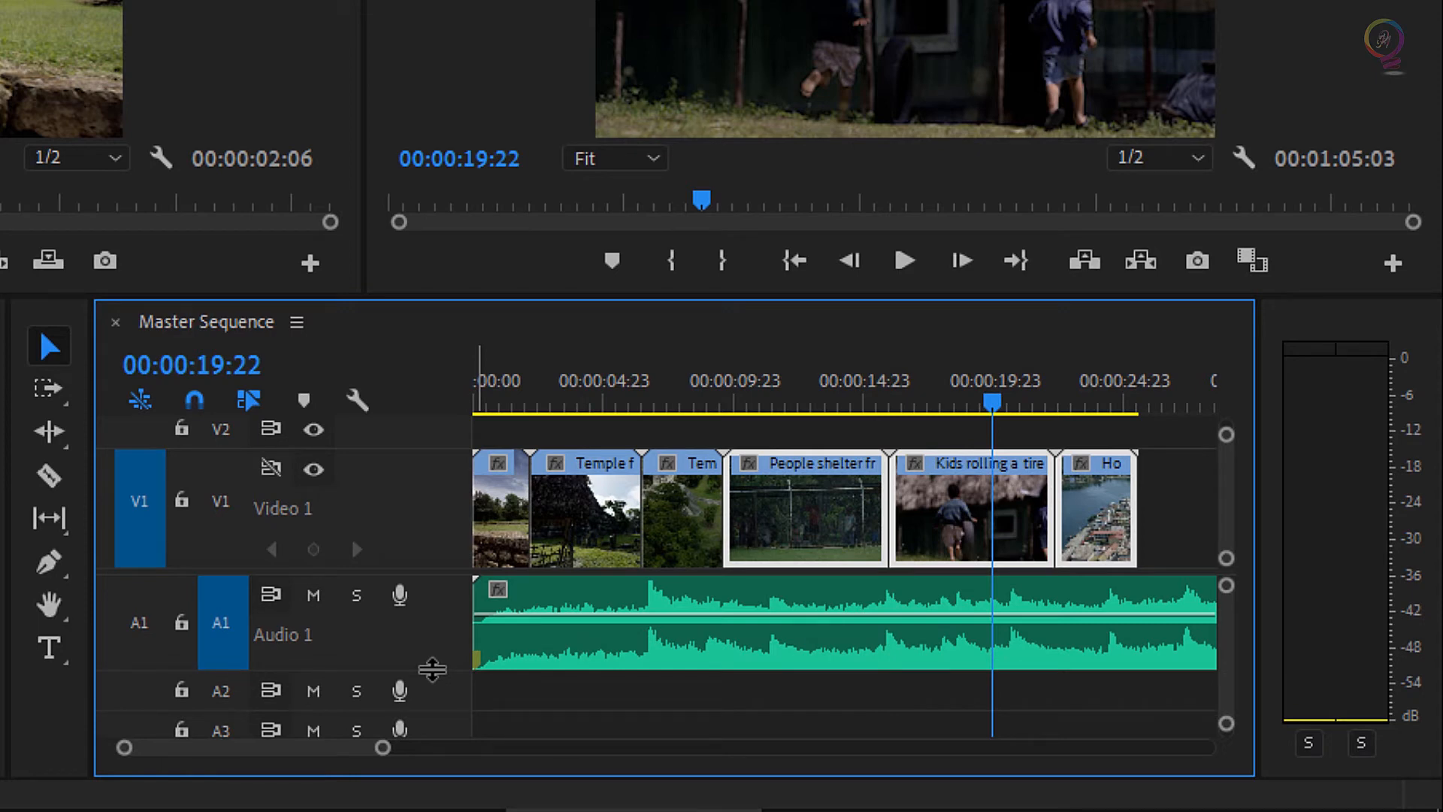
pyautogui.moveTo(432, 668); pyautogui.dragTo(438, 726)
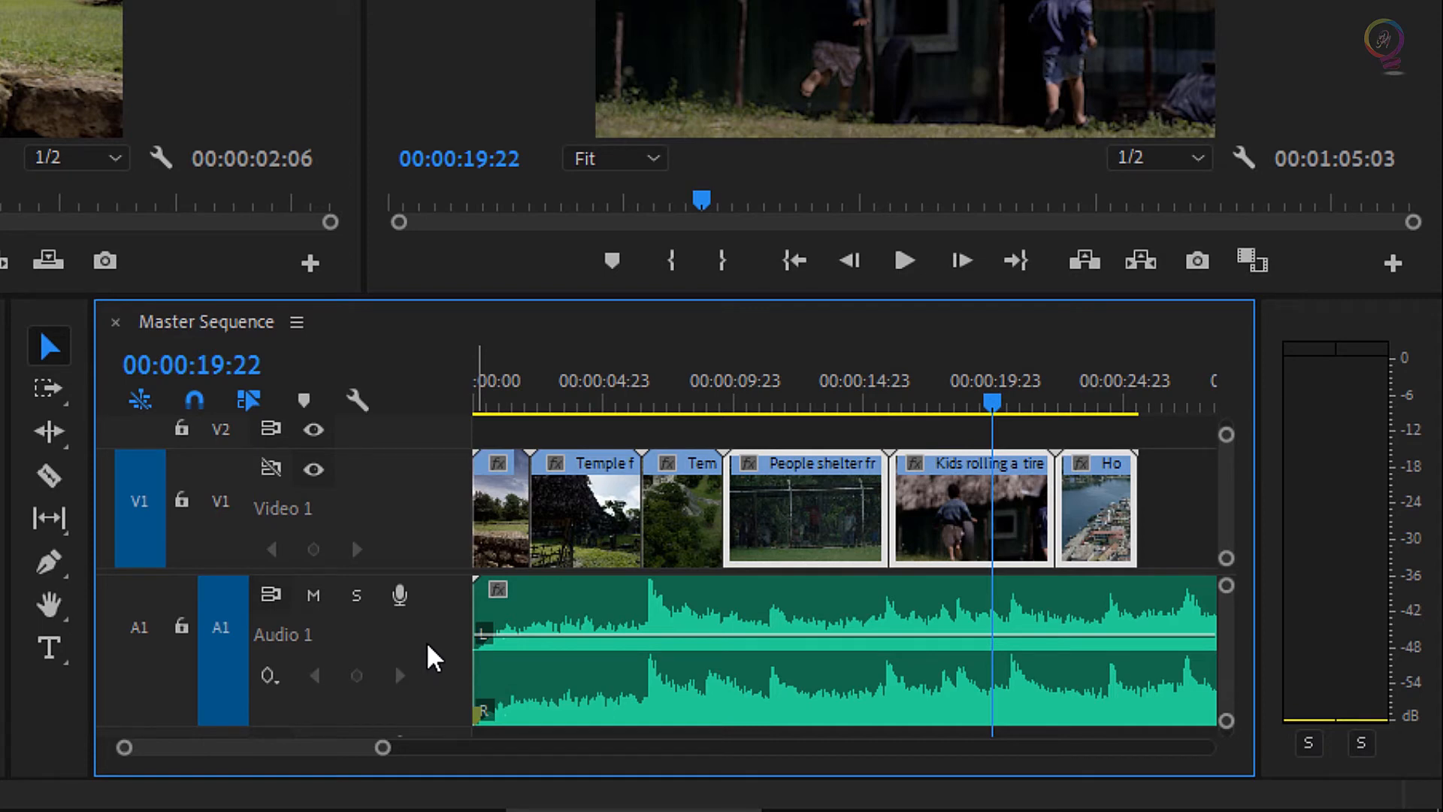
# Step: Scroll the timeline forward and back to its start, and zoom out to show a longer stretch of the sequence
pyautogui.hscroll(2, 385, 635)
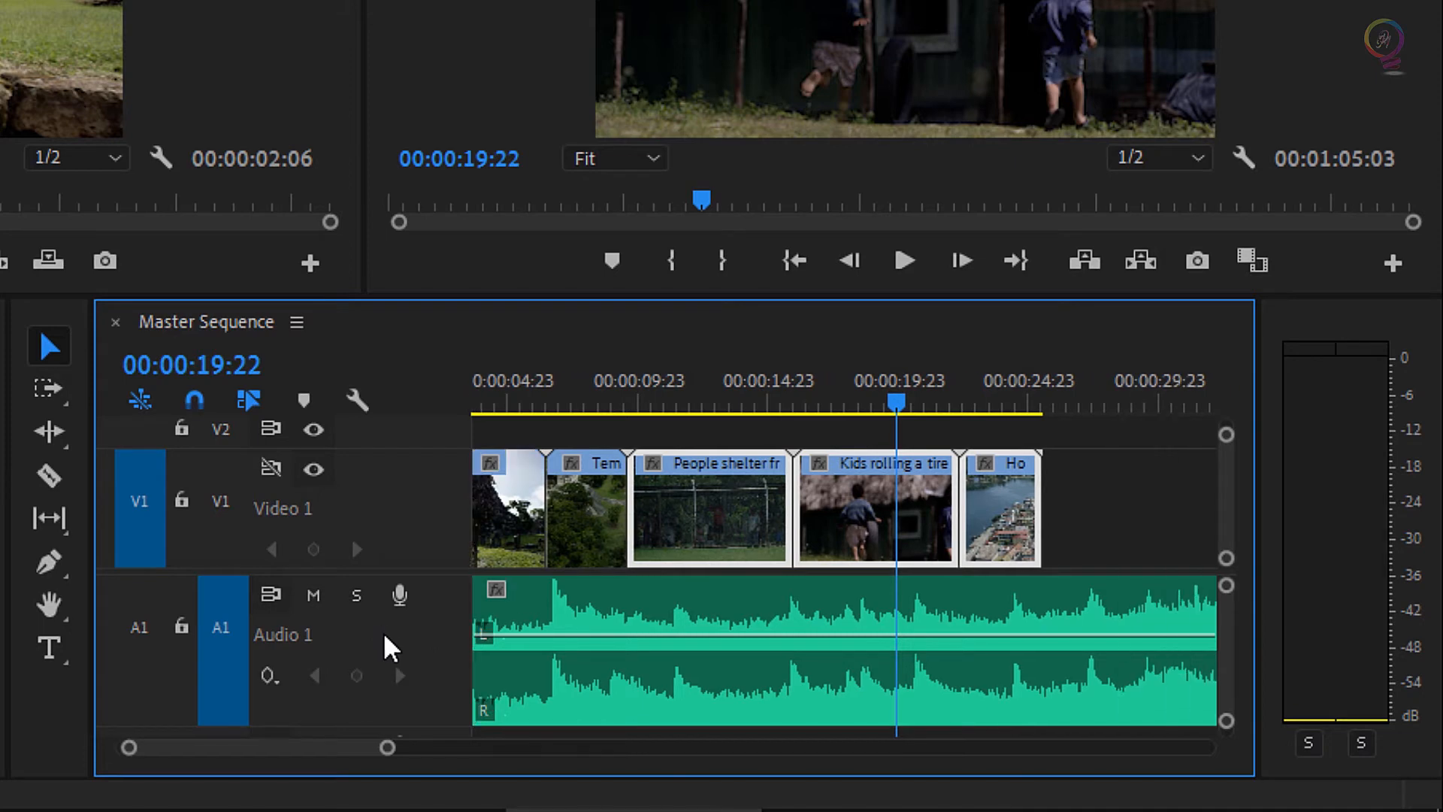
pyautogui.hscroll(-2, 385, 648)
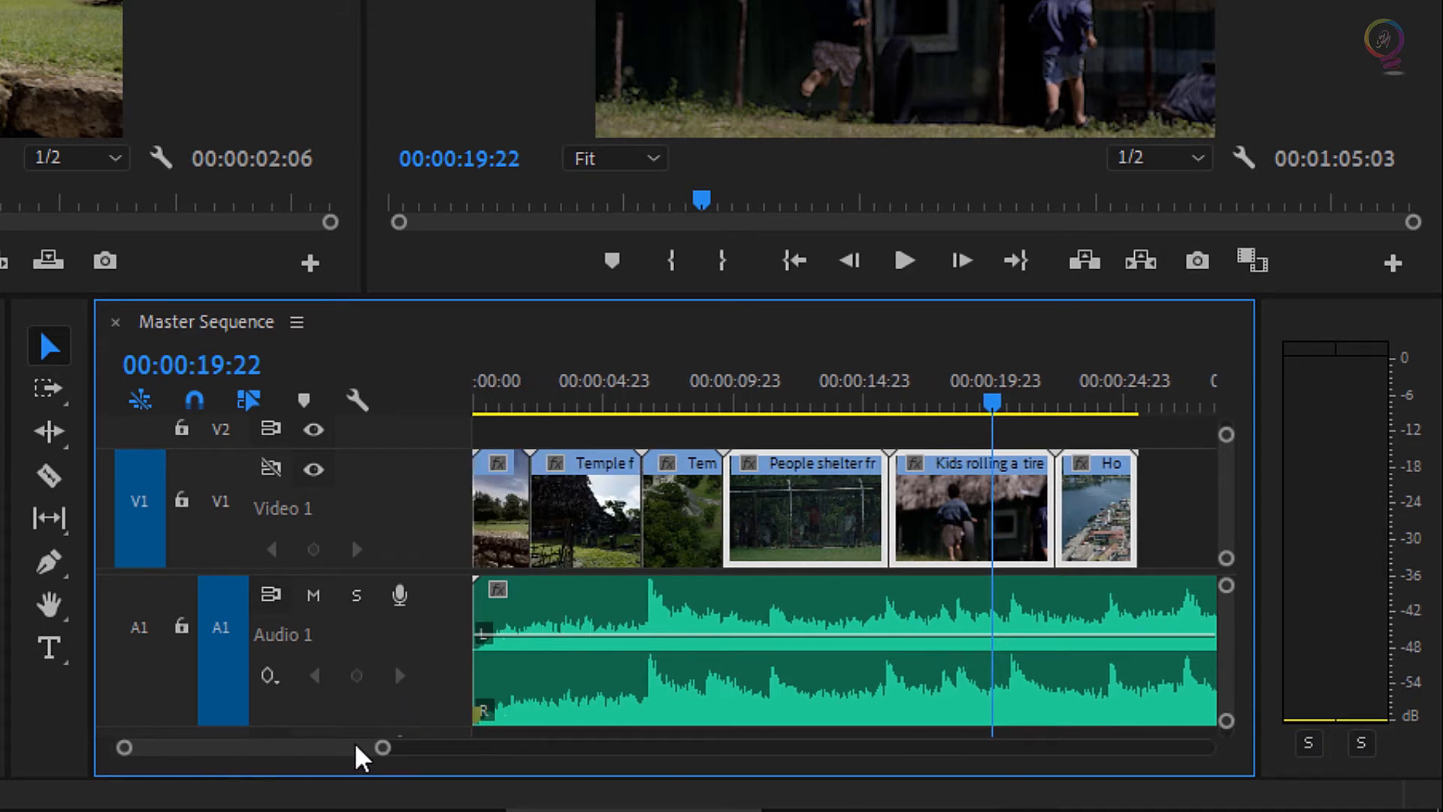
pyautogui.moveTo(381, 749)
pyautogui.mouseDown()
pyautogui.moveTo(577, 748)
pyautogui.moveTo(474, 779)
pyautogui.moveTo(403, 780)
pyautogui.moveTo(546, 781)
pyautogui.mouseUp()
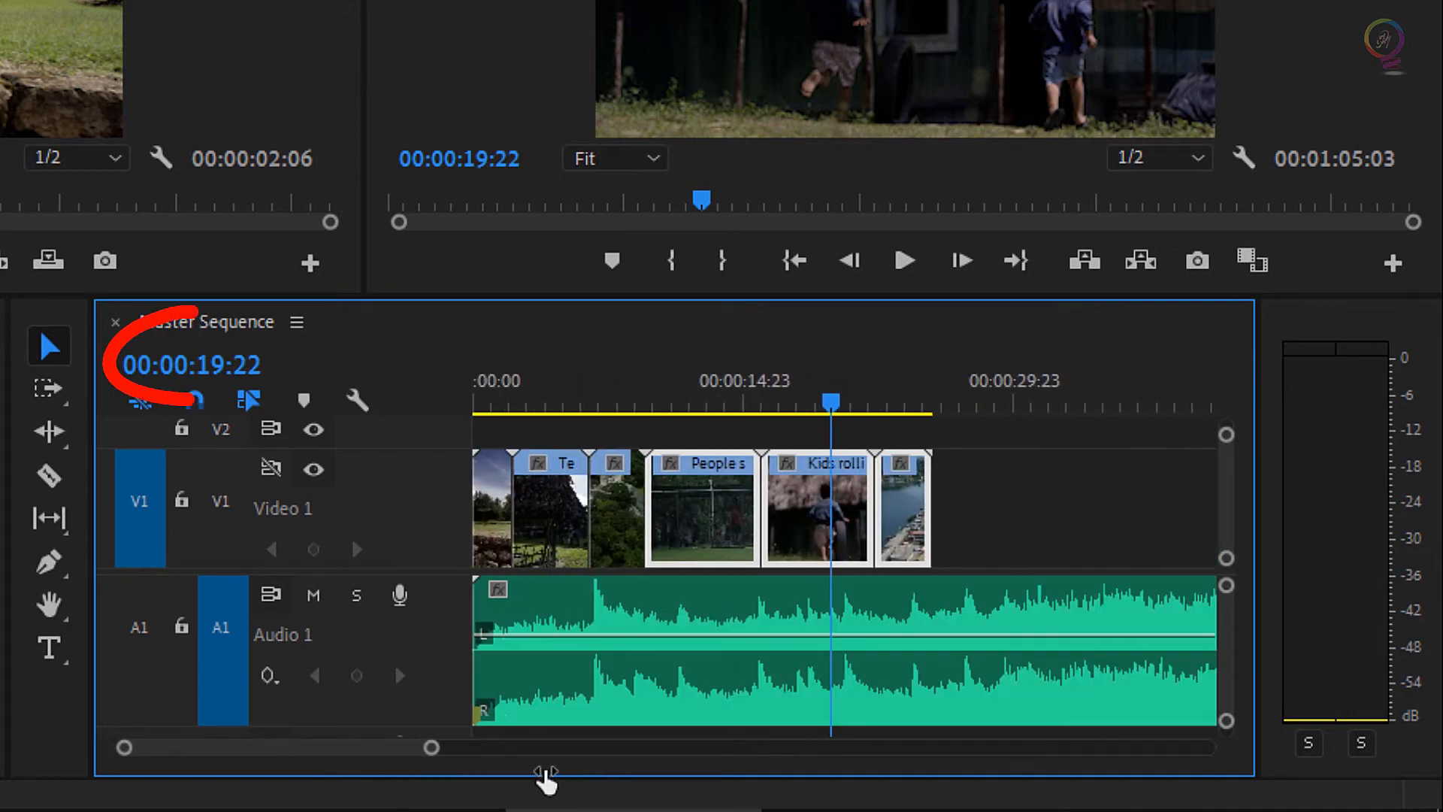